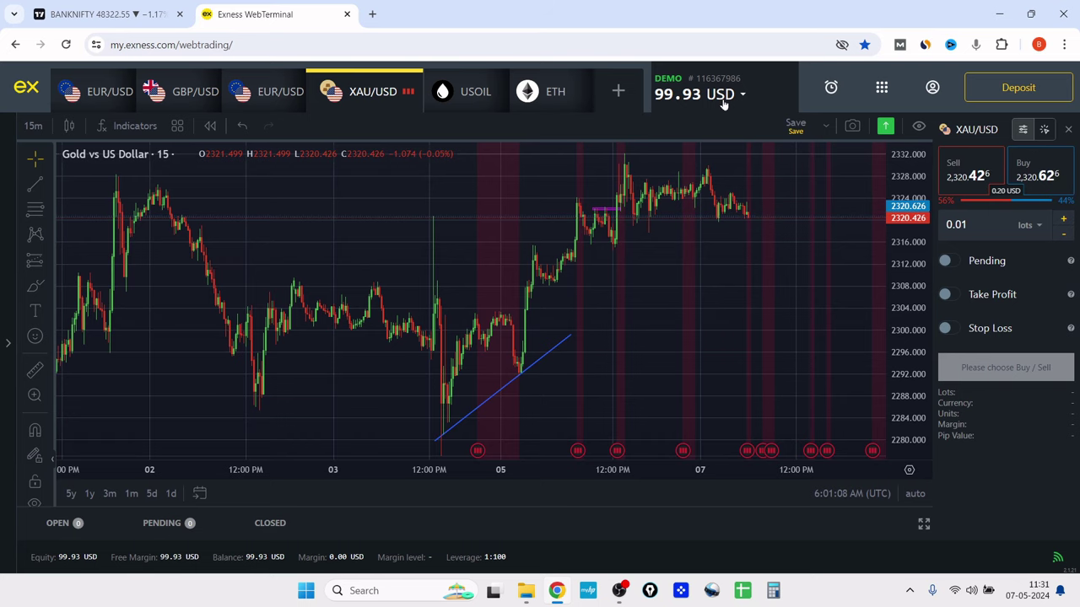
- Open the My accounts page through Manage Accounts in the balance dropdown
click(723, 103)
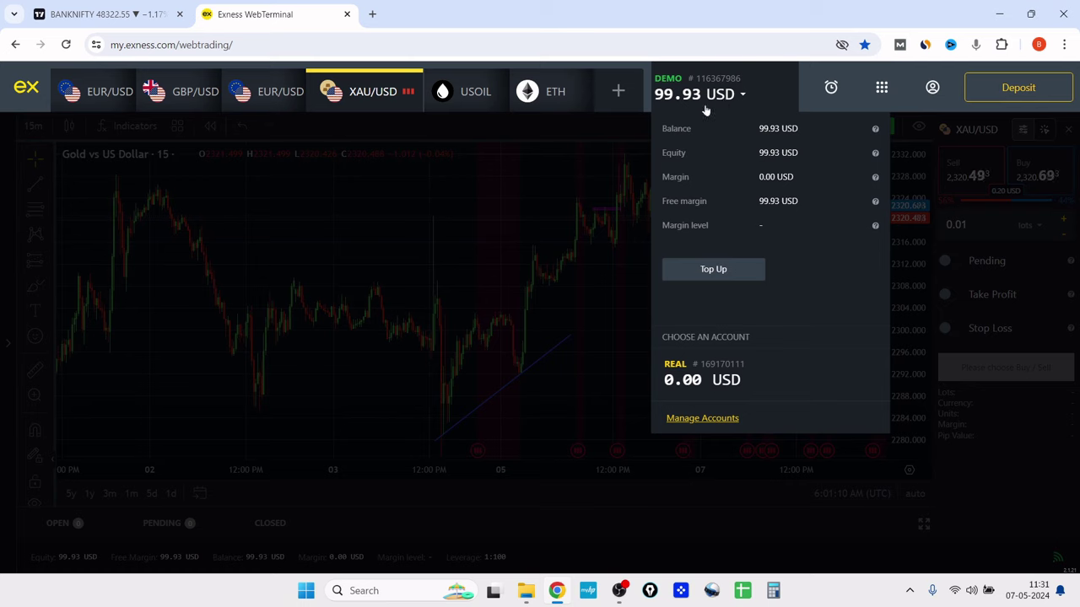
click(699, 419)
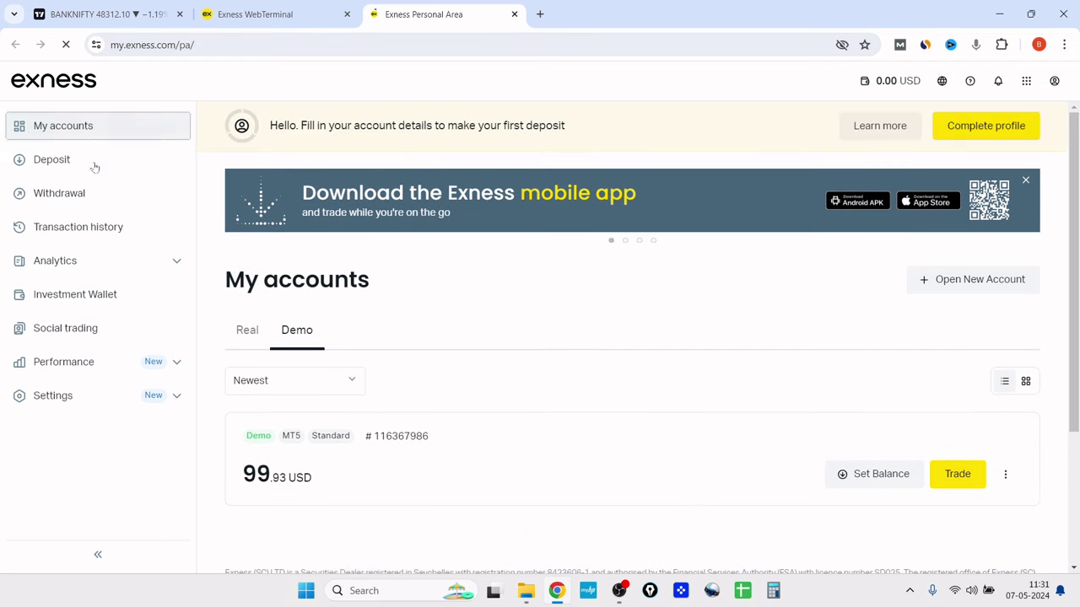
scroll(492, 374, down, 1)
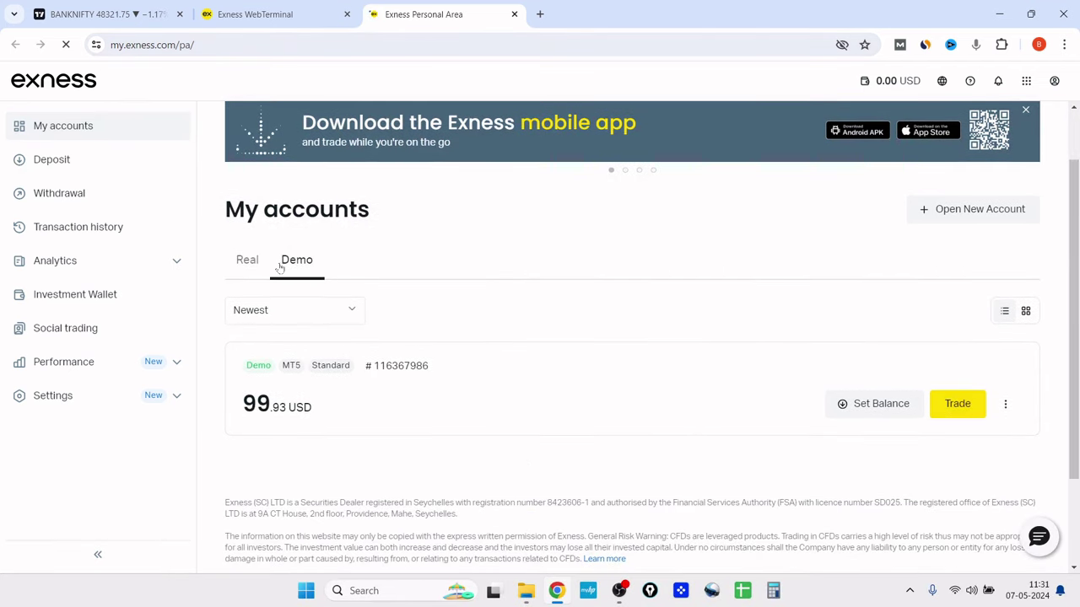
- Check the Real accounts tab, then return to the Demo tab's MT5 Standard account
click(245, 273)
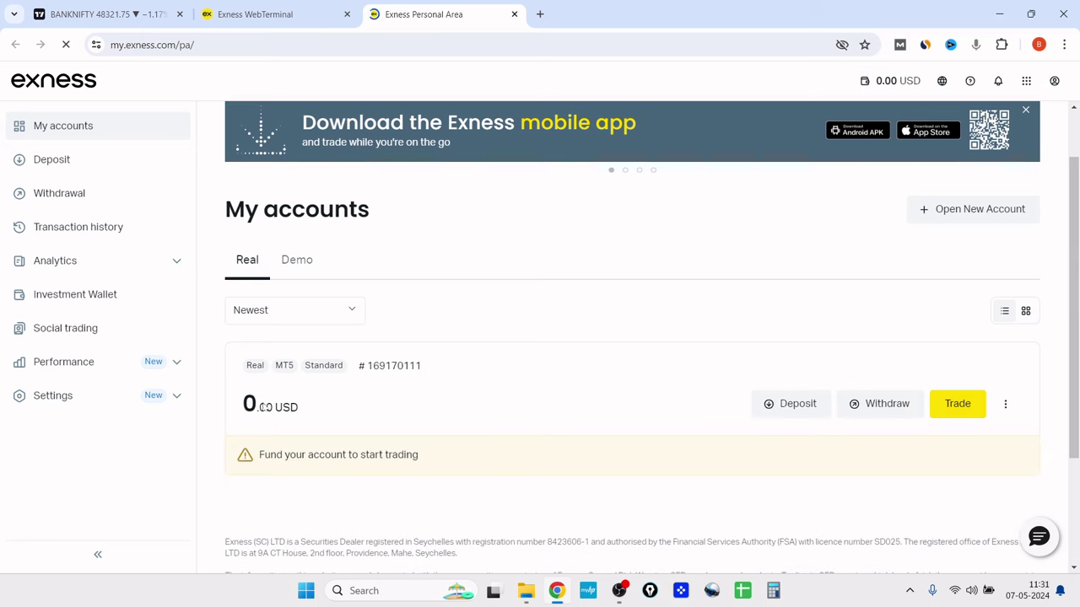
click(311, 277)
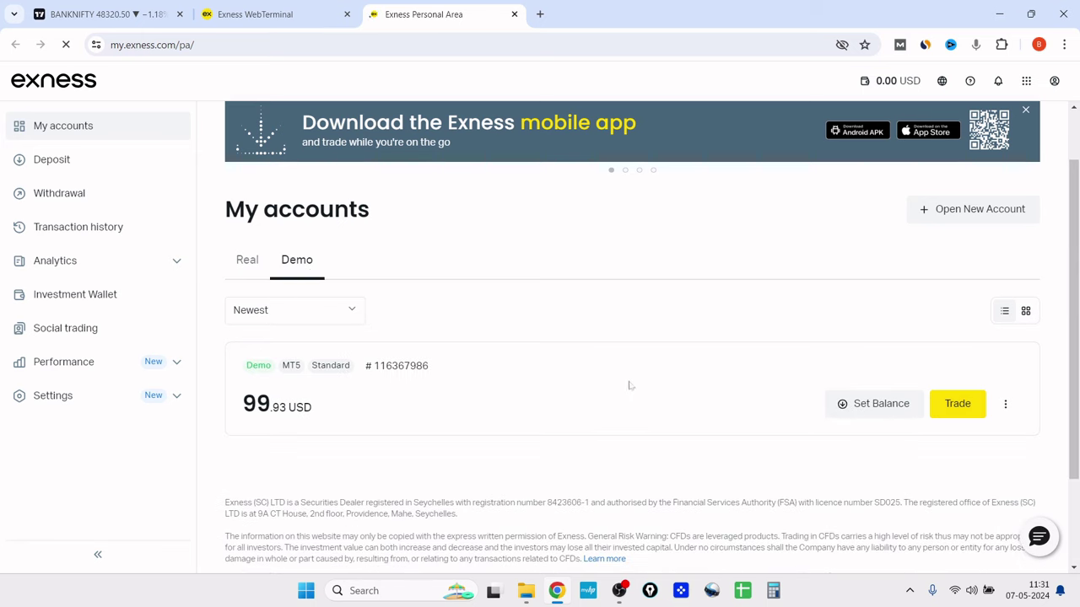
scroll(754, 329, down, 1)
scroll(476, 350, up, 1)
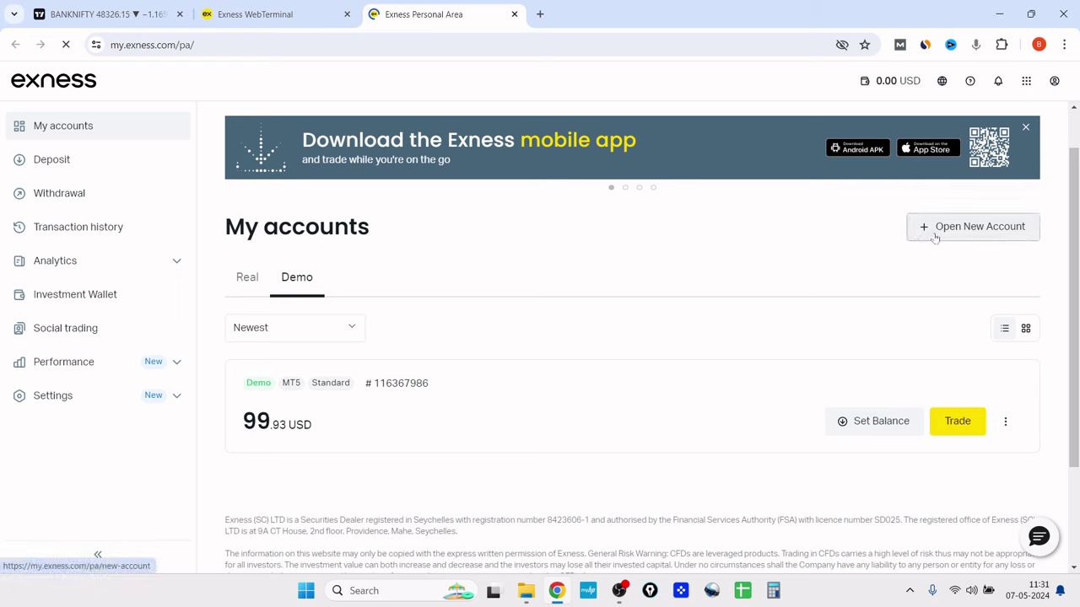
key(ctrl+alt+g)
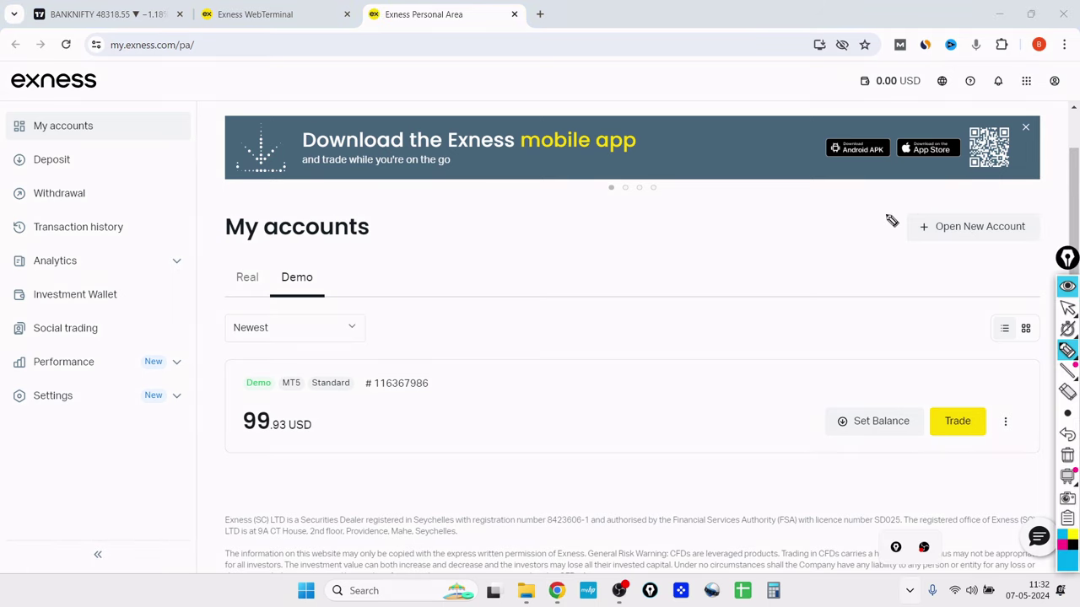
mouse_move(888, 203)
mouse_down()
mouse_move(889, 241)
mouse_move(914, 198)
mouse_move(1050, 198)
mouse_move(1029, 258)
mouse_move(872, 268)
mouse_move(900, 238)
mouse_up()
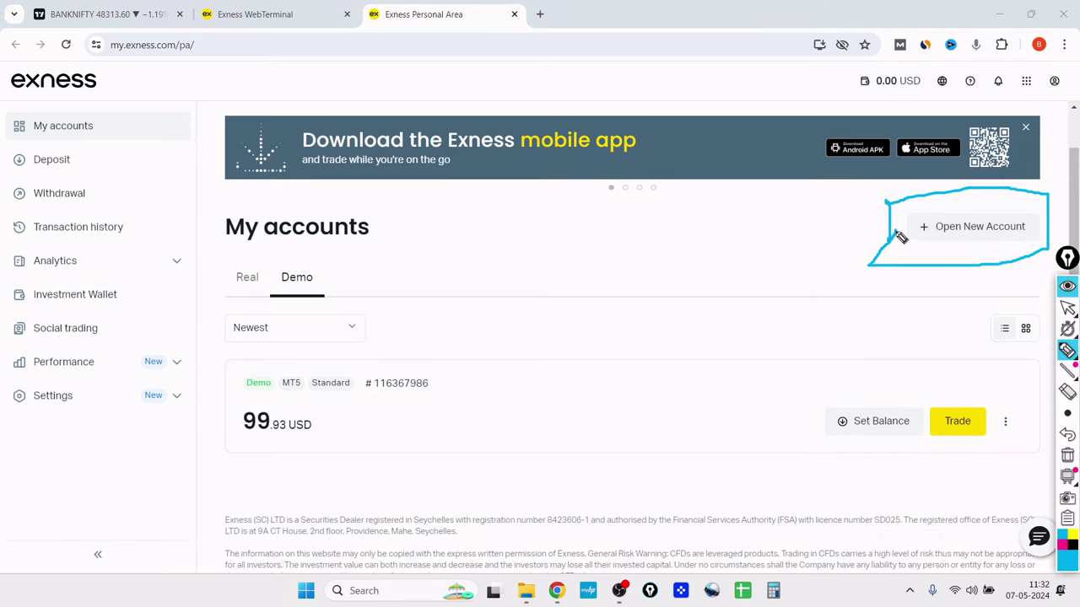
click(1067, 455)
click(1067, 329)
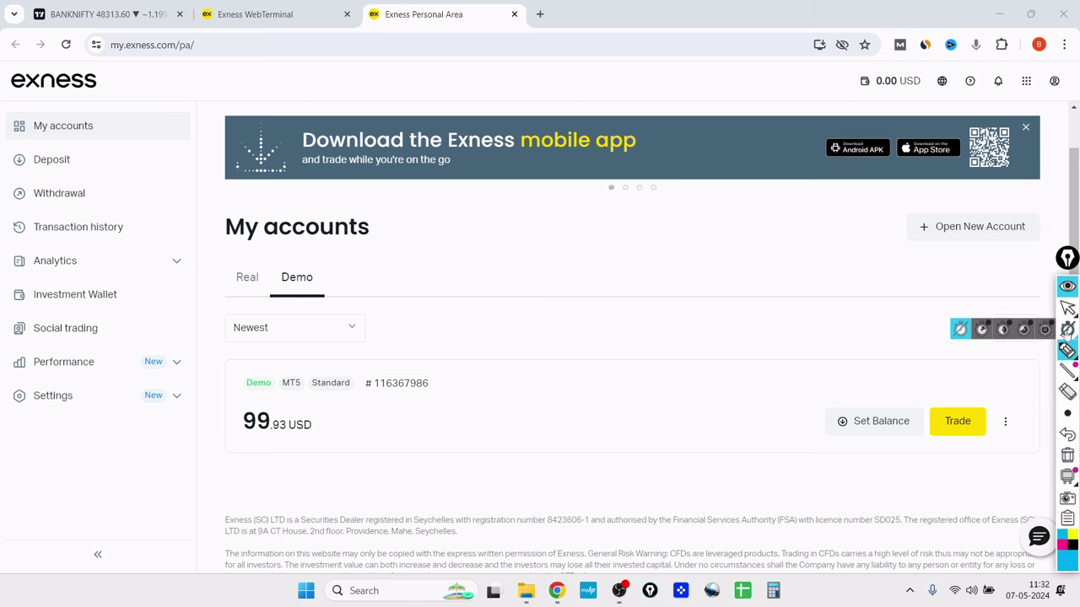
click(1067, 308)
- Start a new account and compare the Standard, Pro and Raw spread account types
click(946, 226)
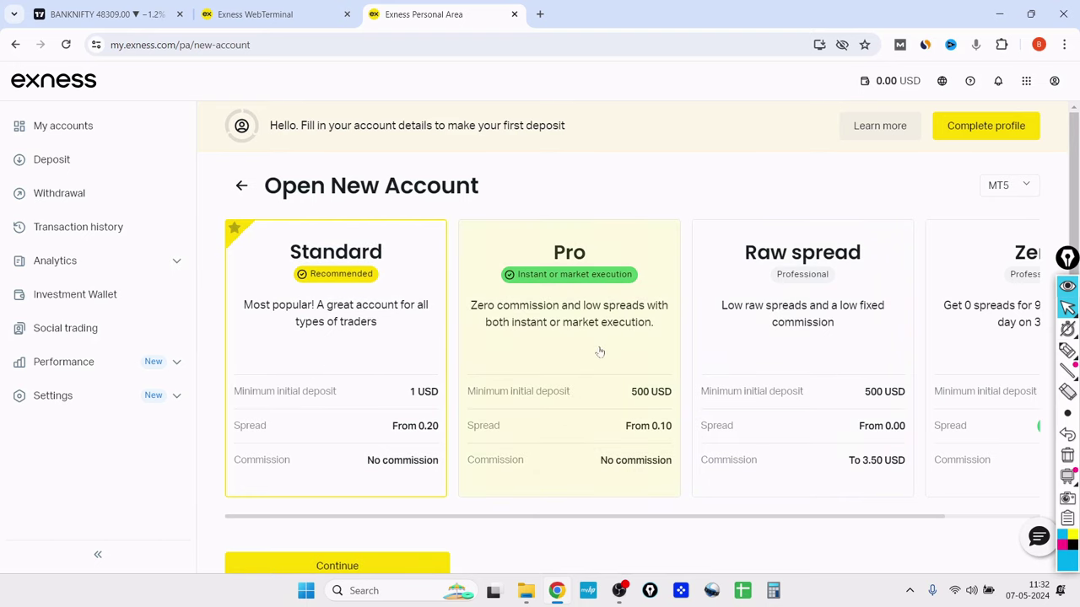
scroll(576, 324, down, 1)
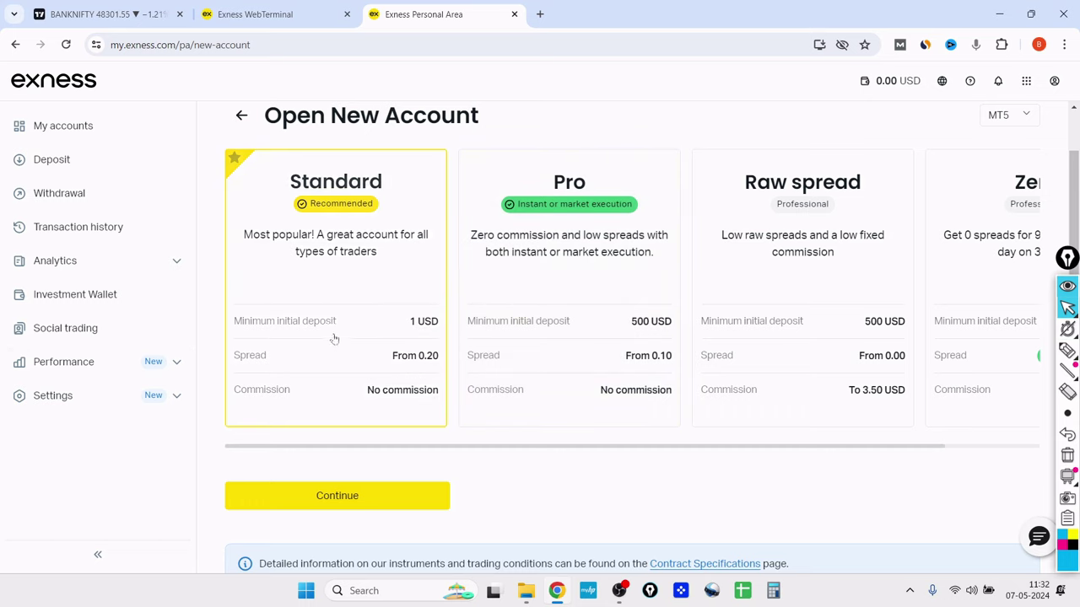
scroll(374, 323, down, 3)
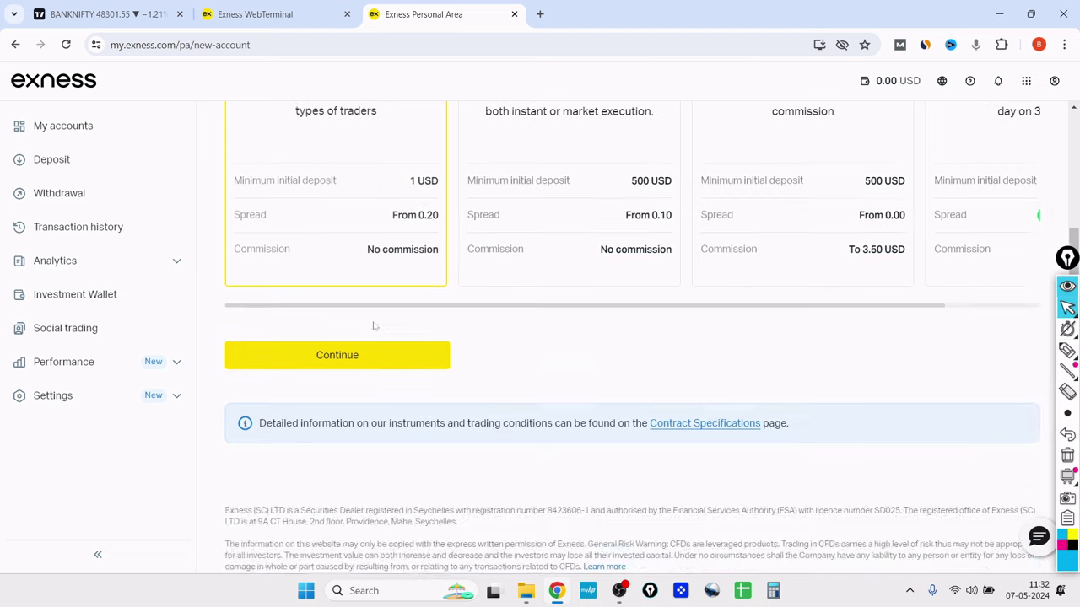
scroll(374, 324, up, 4)
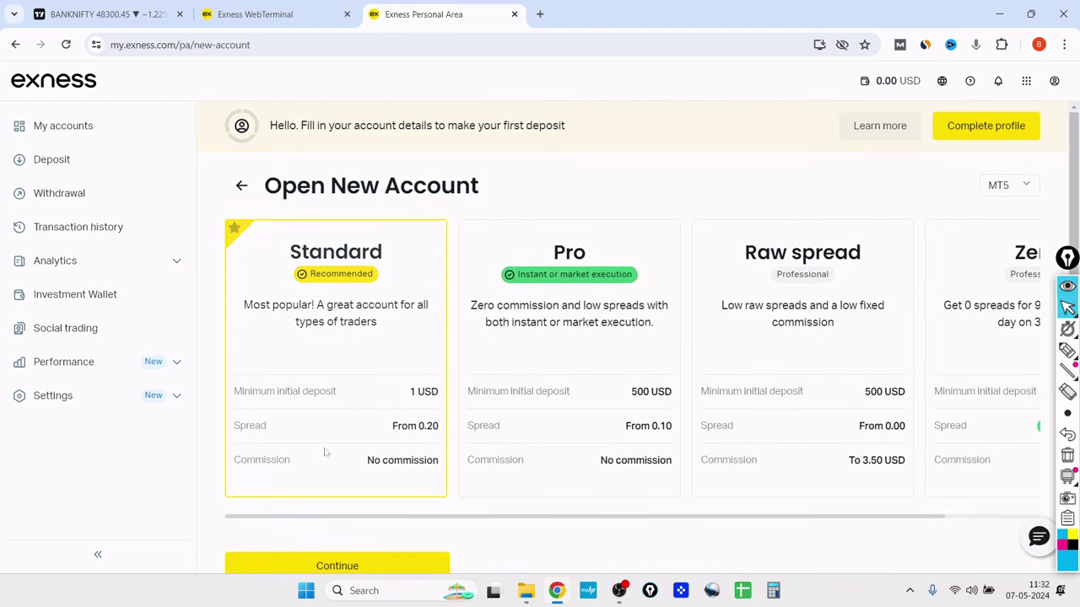
scroll(325, 450, down, 2)
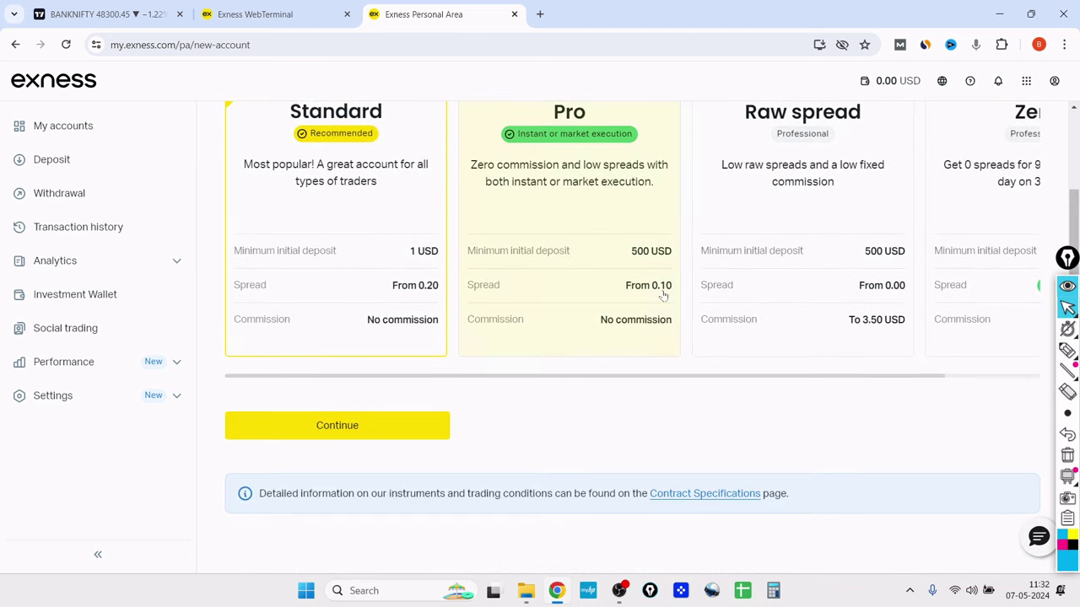
click(663, 284)
click(771, 300)
- Select the Standard account type and continue to its setup form
click(361, 300)
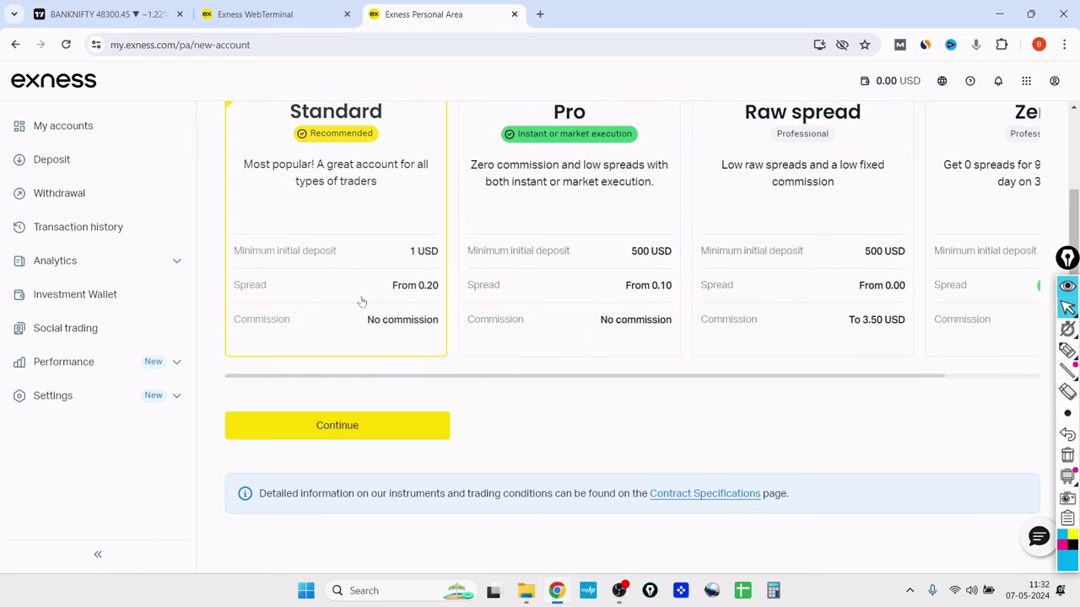
scroll(350, 388, up, 2)
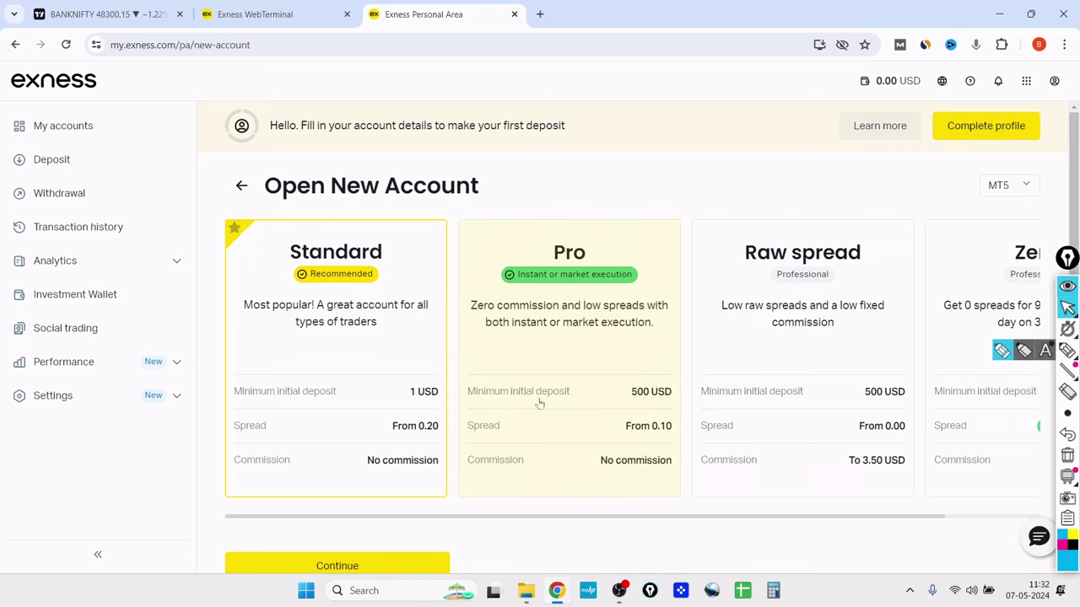
scroll(293, 388, down, 1)
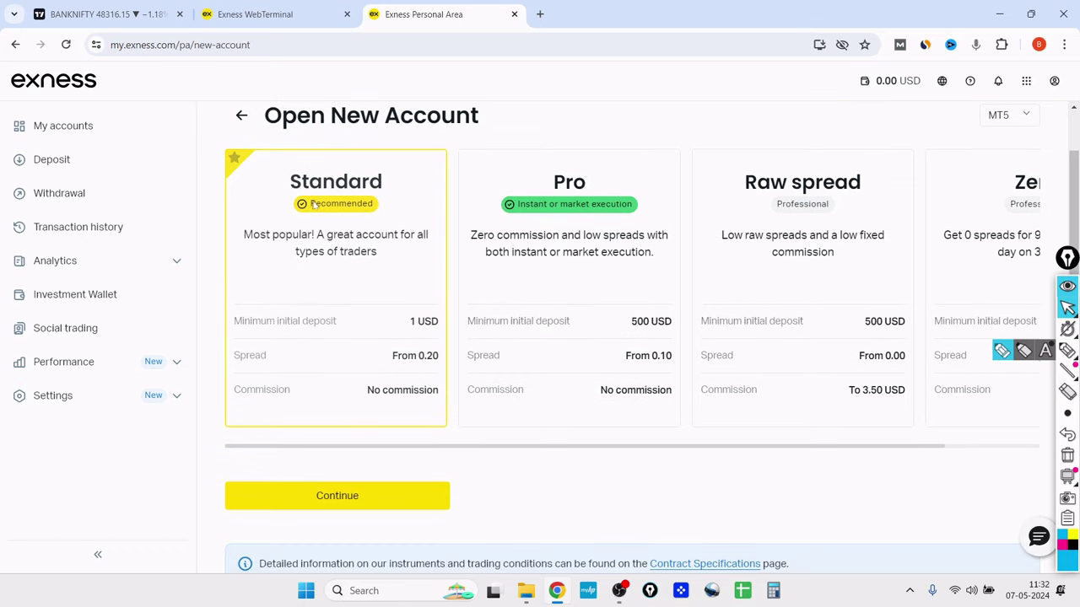
click(350, 512)
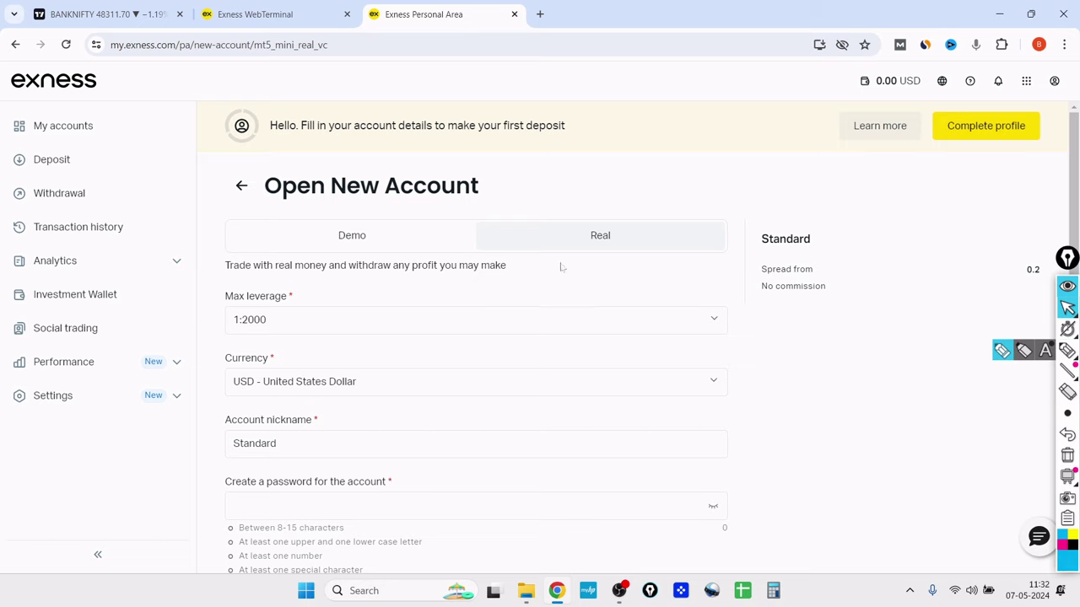
- Make the new account a demo account with 1:100 maximum leverage
click(392, 250)
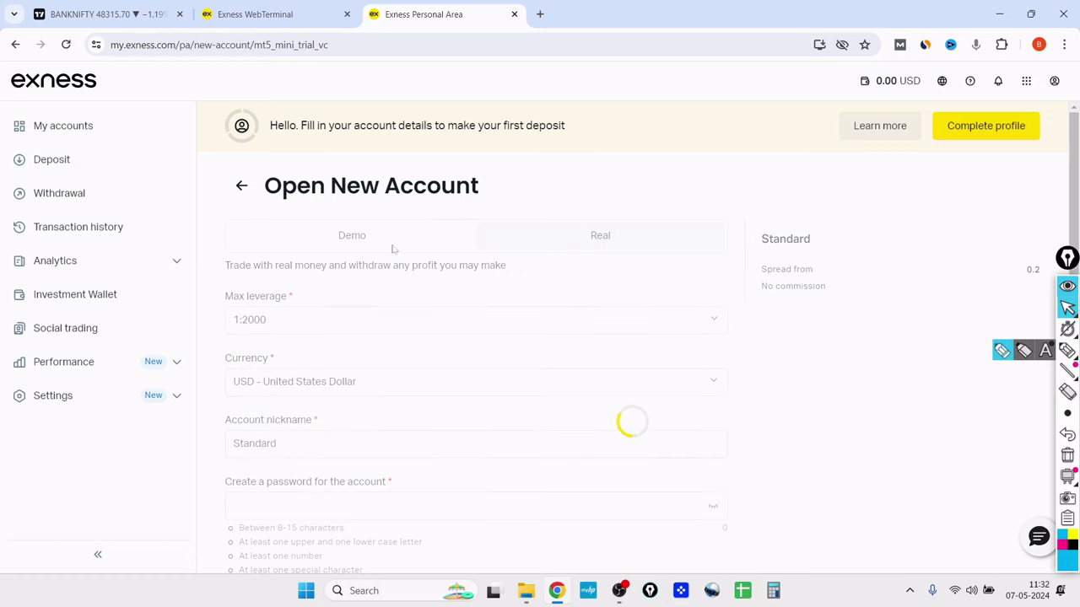
click(386, 328)
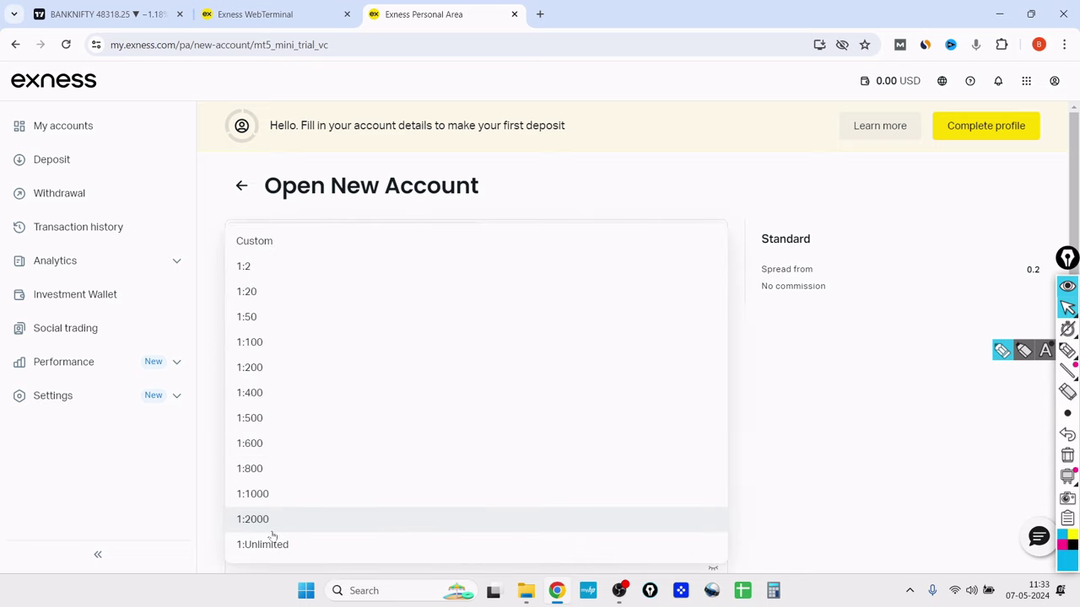
click(258, 351)
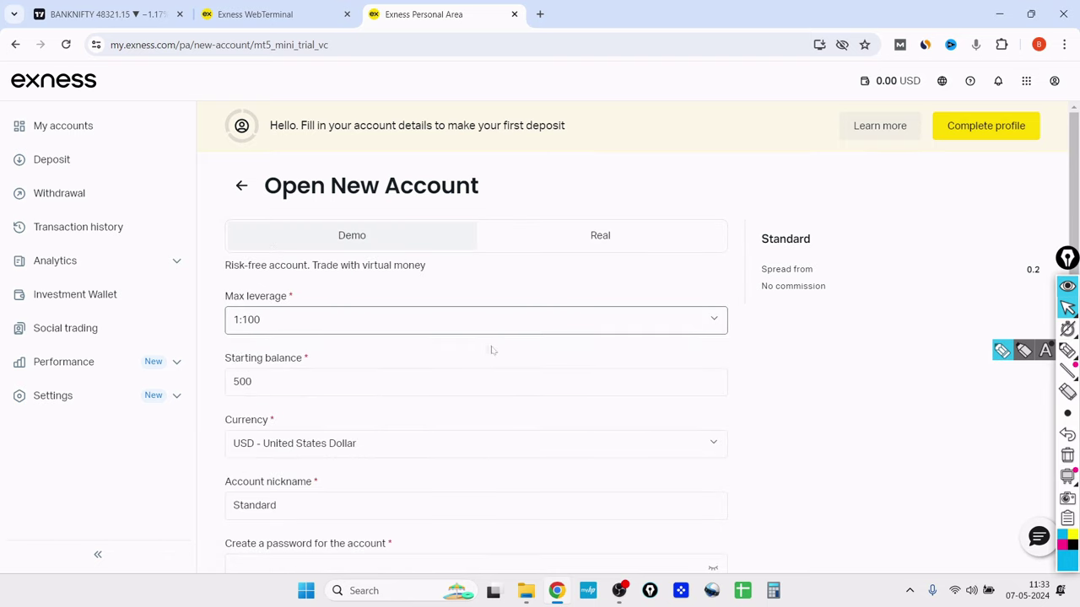
scroll(493, 350, down, 1)
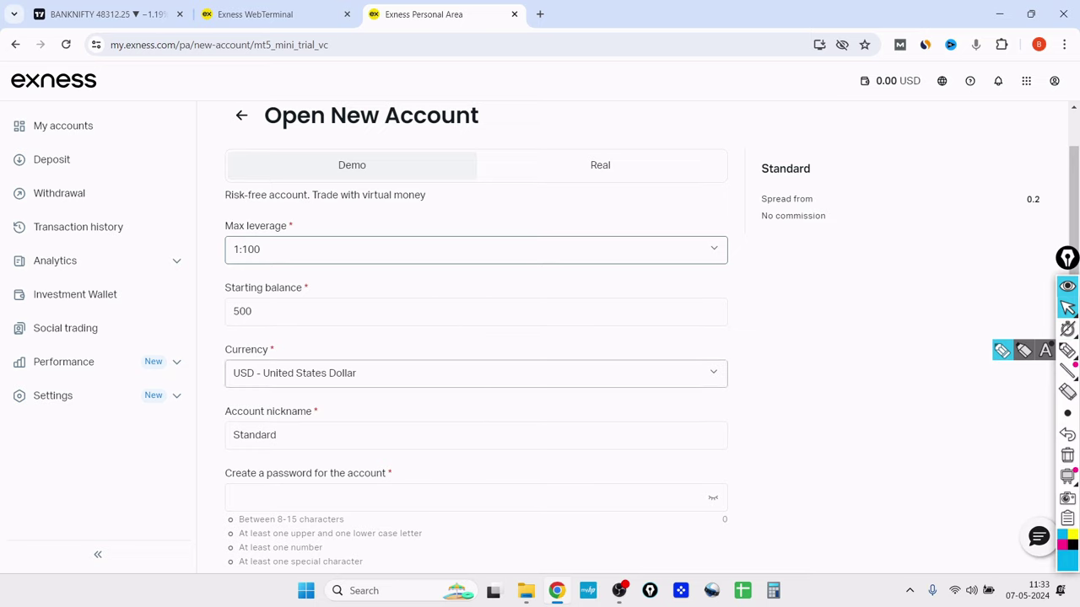
click(425, 345)
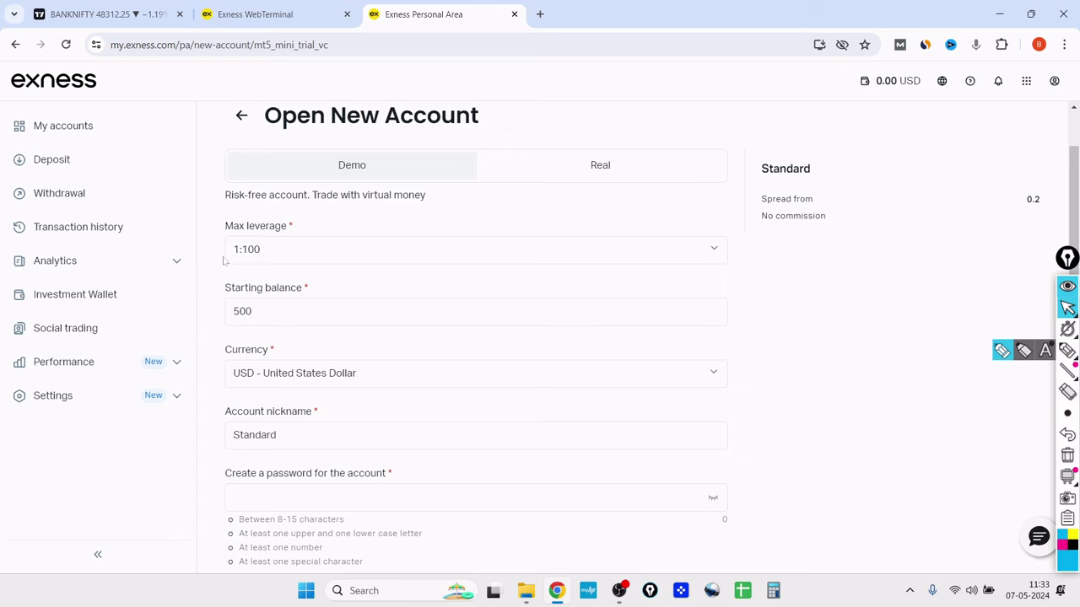
click(266, 250)
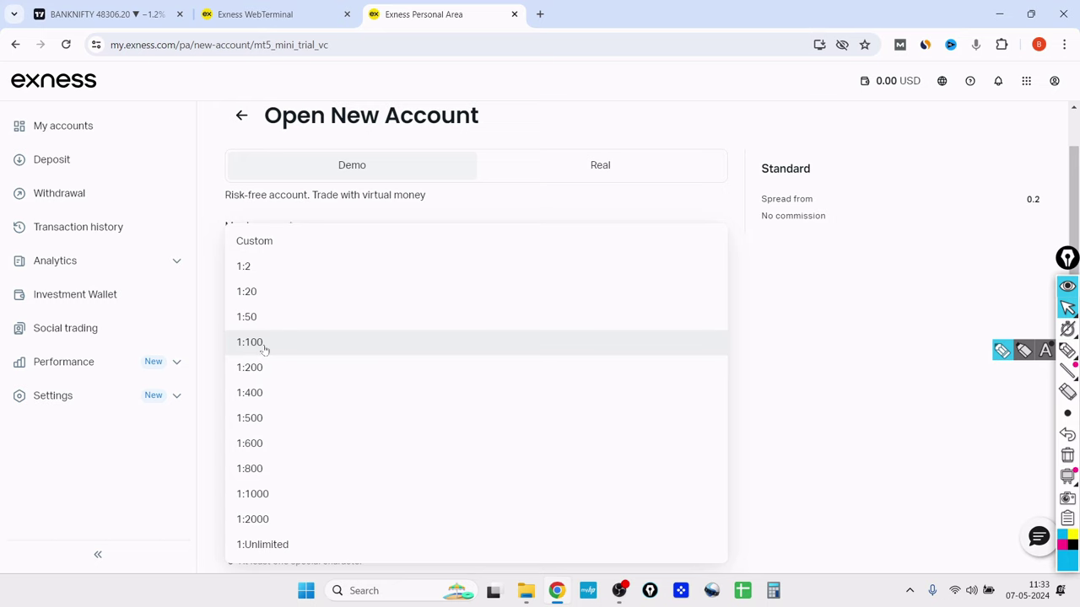
click(261, 347)
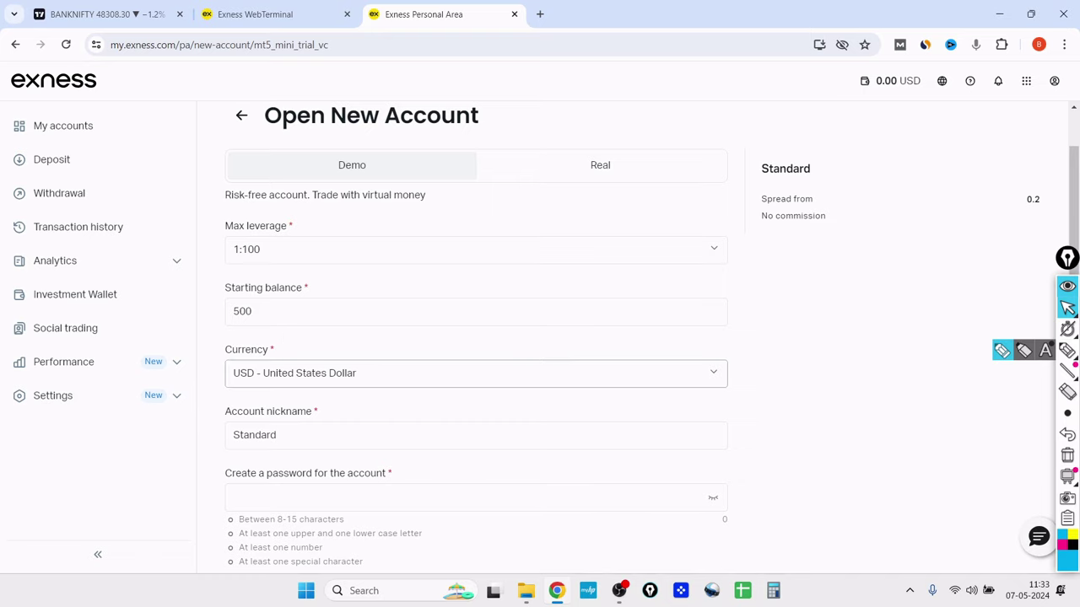
- Set the account currency to INR - Indian Rupee
click(397, 373)
key(BackSpace)
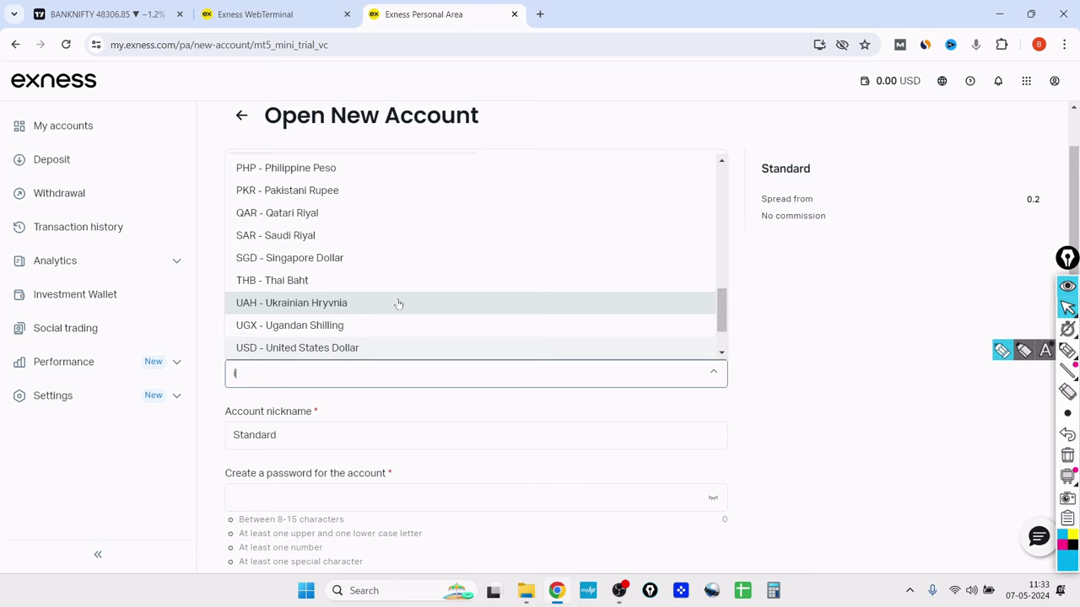
text(in)
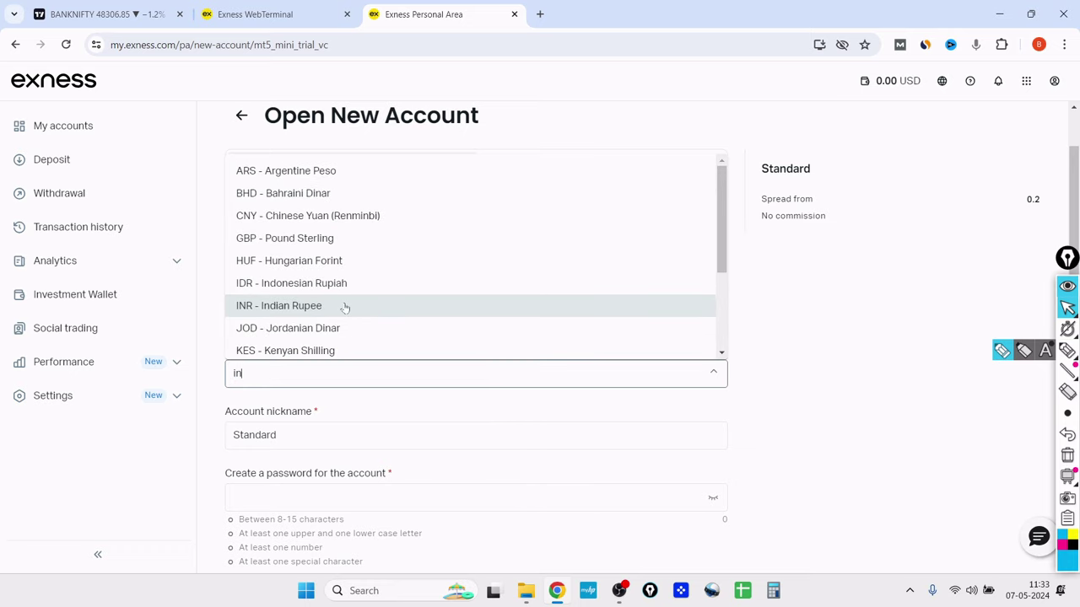
click(320, 307)
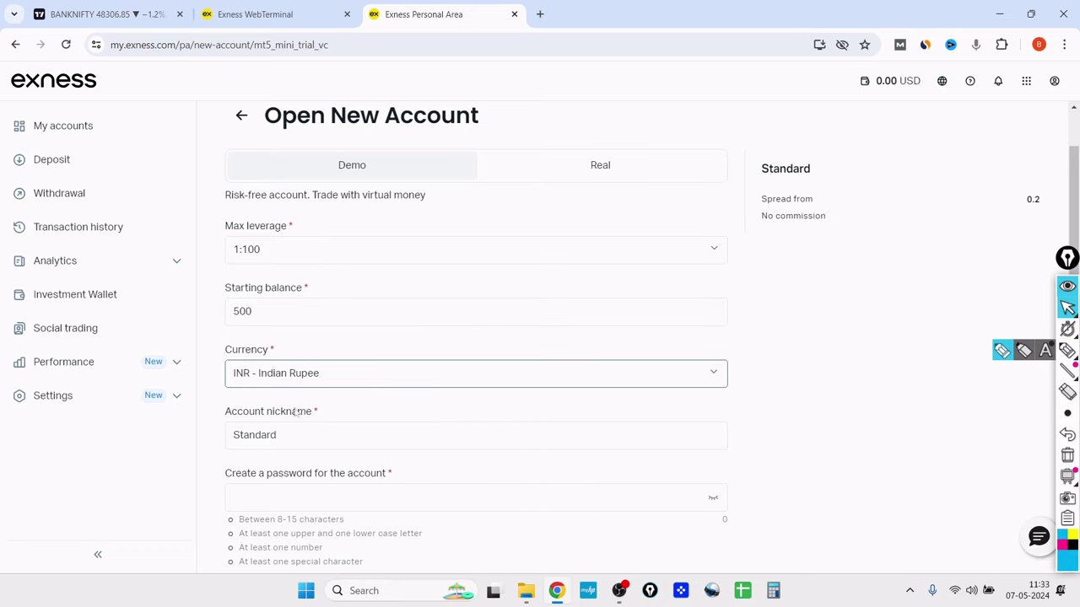
- Change the account nickname to 'demo ac'
scroll(386, 417, down, 1)
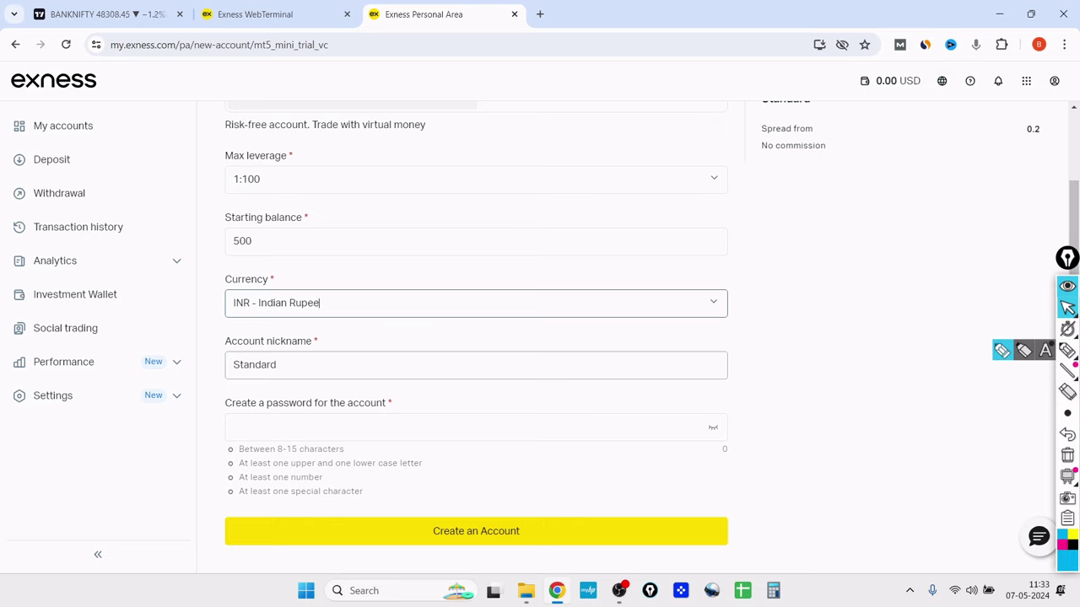
click(279, 364)
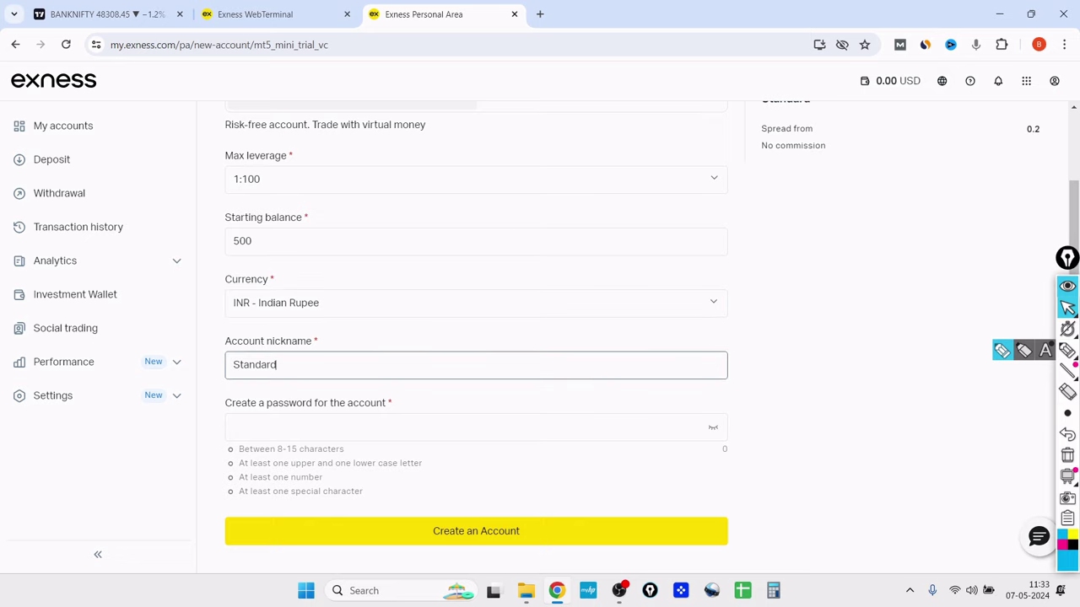
key(BackSpace)
key(BackSpace)
key(BackSpace)
key(BackSpace)
key(BackSpace)
key(BackSpace)
key(BackSpace)
text(de)
- Enter the account password and create the demo account
click(406, 427)
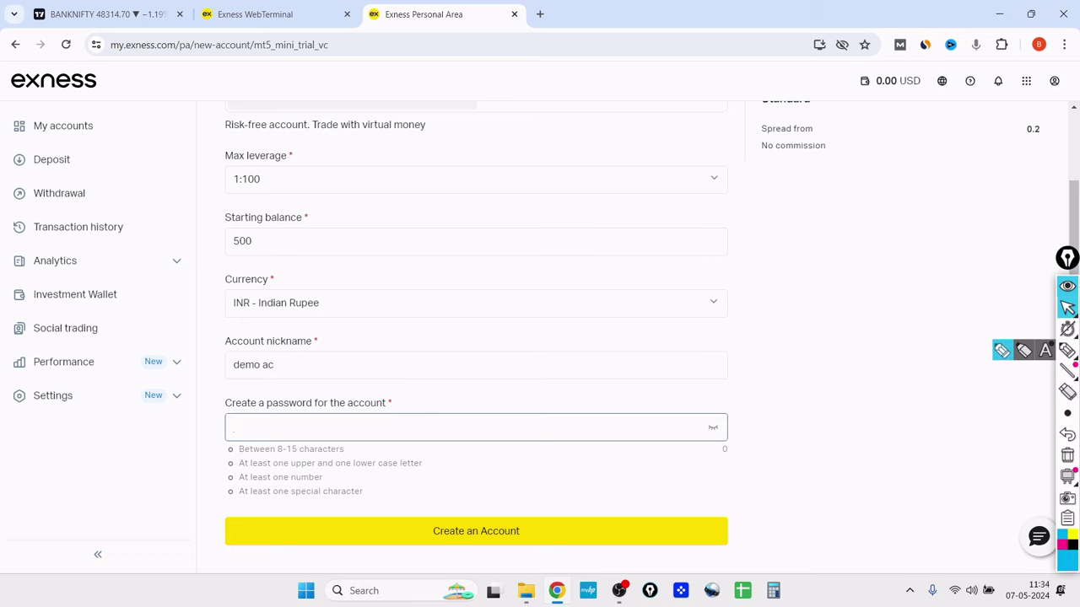
text(Demo@123)
key(Tab)
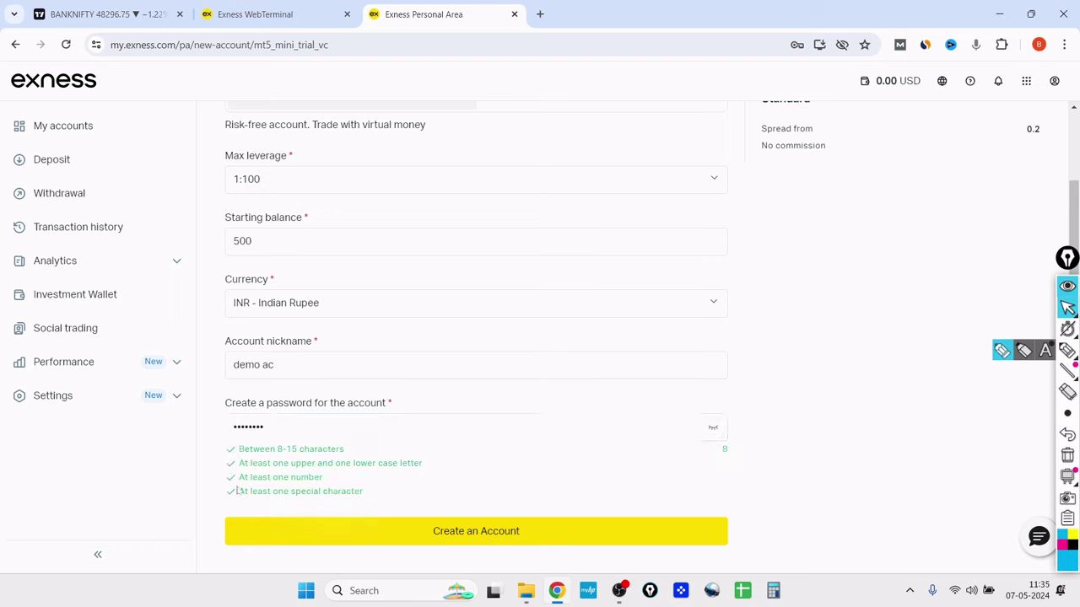
click(557, 544)
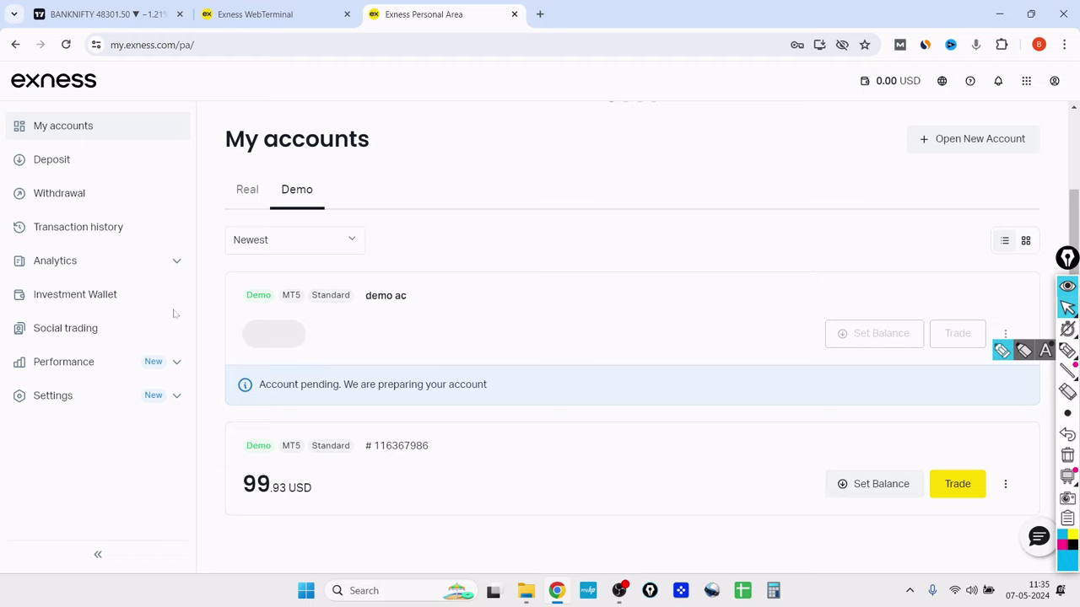
- Reload My accounts and confirm 'demo ac' shows a 0.00 INR balance
click(67, 45)
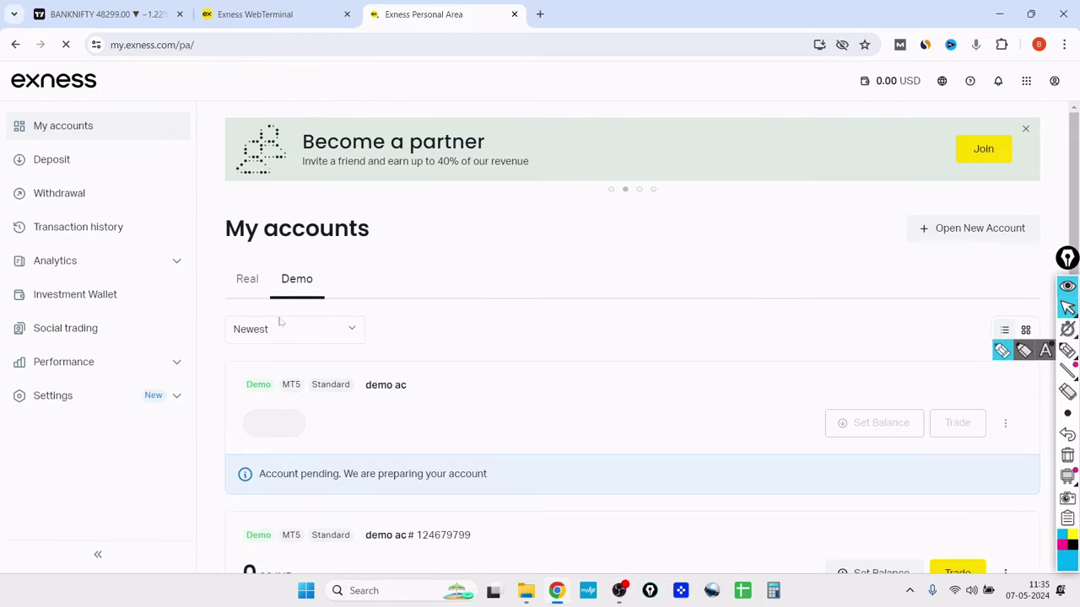
scroll(316, 296, down, 2)
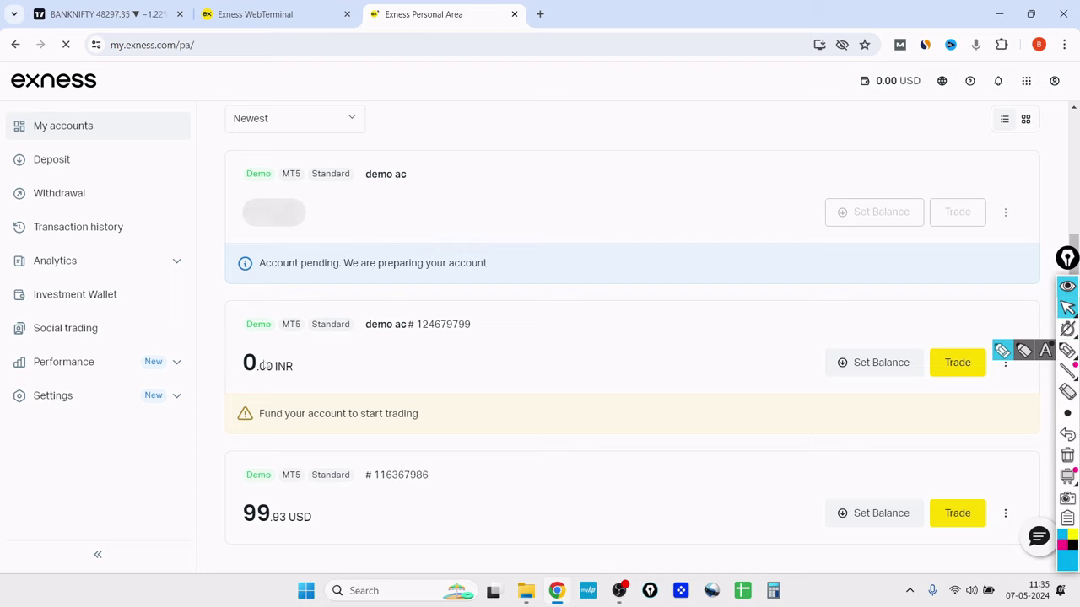
drag(244, 365, 315, 370)
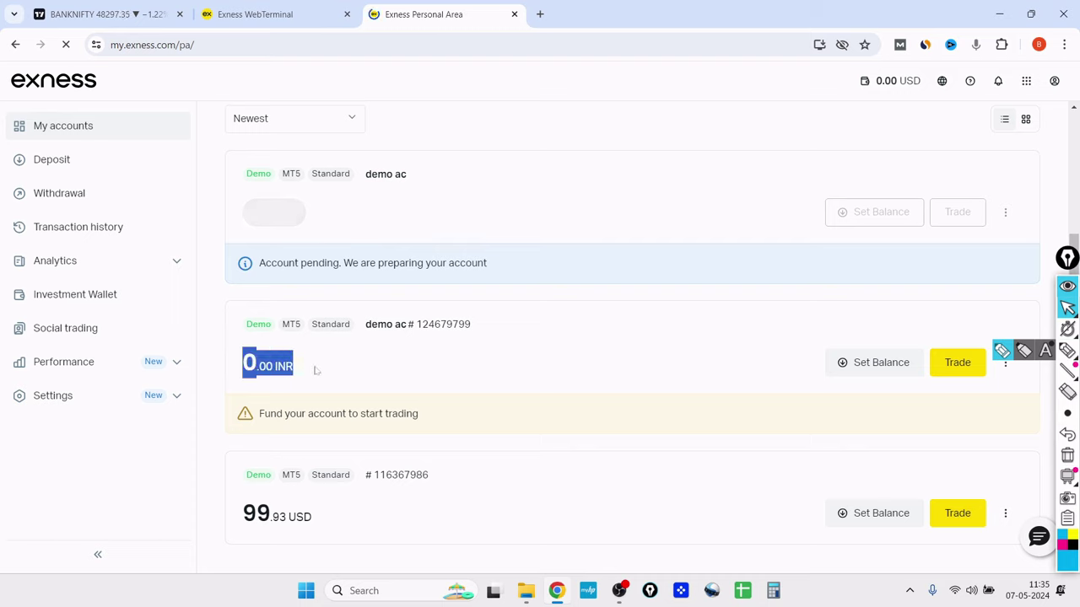
click(330, 338)
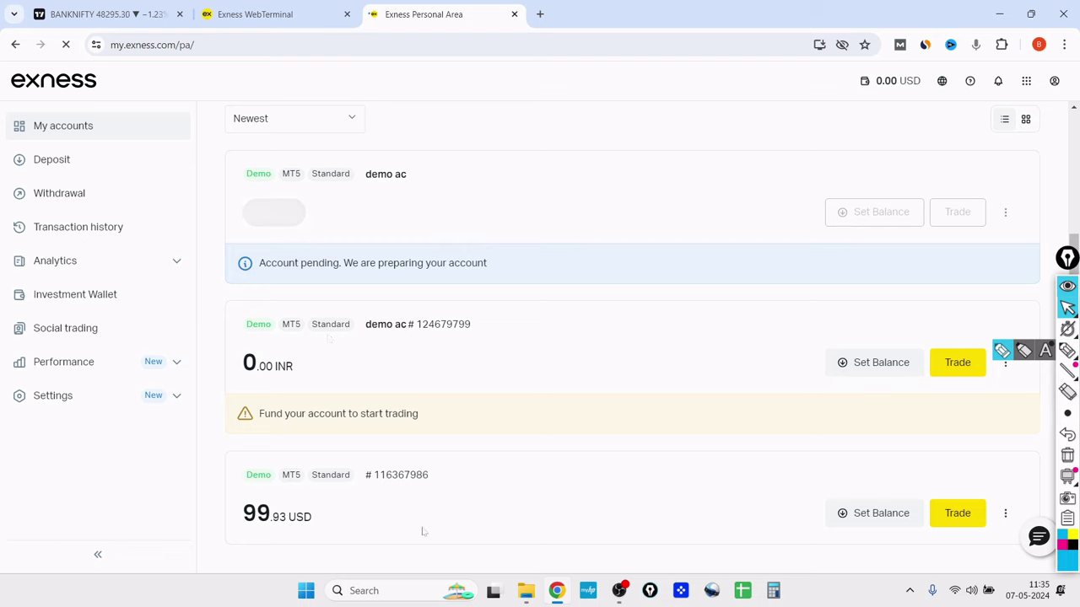
- Set the demo ac balance to 10,000 INR and verify the new 10,000.00 INR amount
click(850, 363)
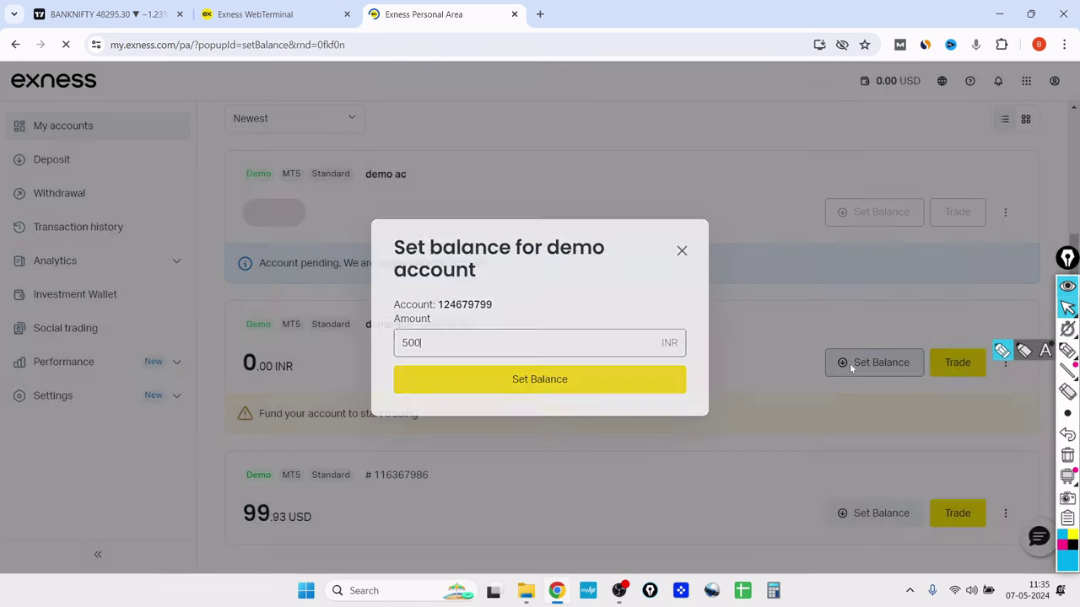
text(500)
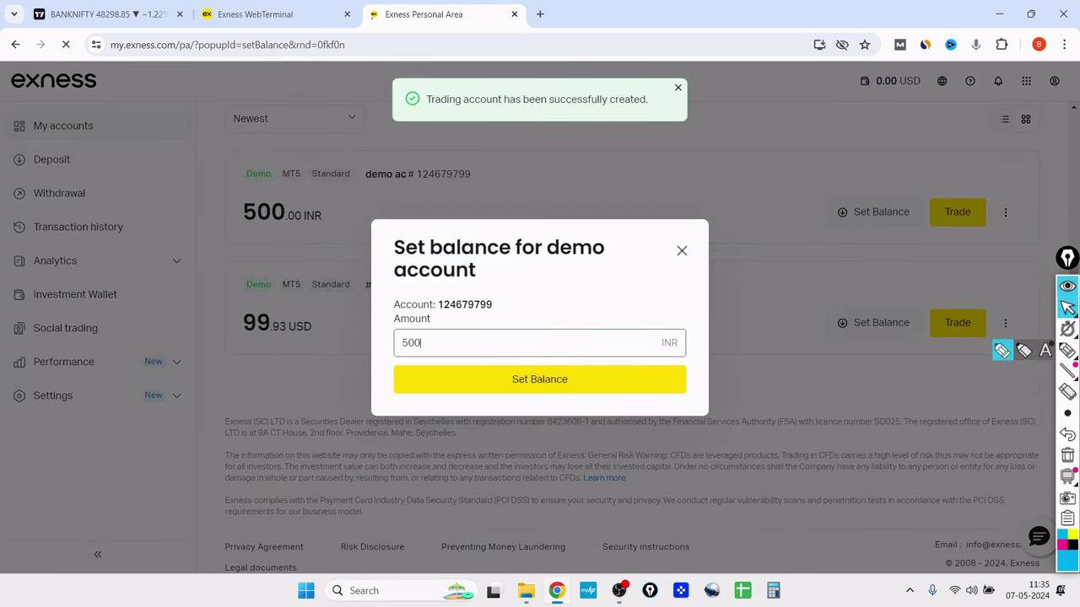
key(BackSpace)
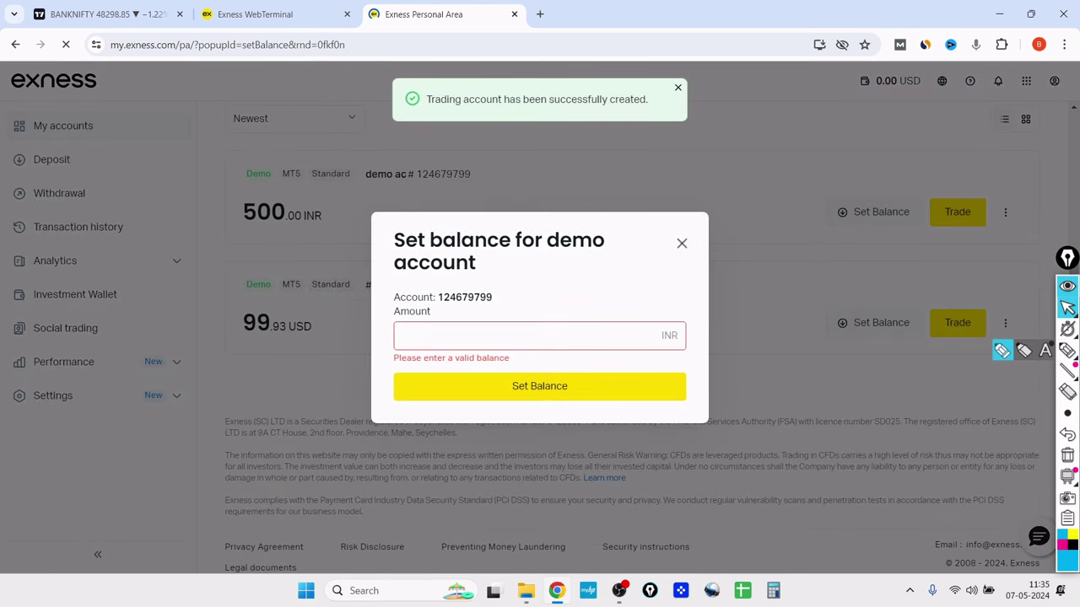
text(10000)
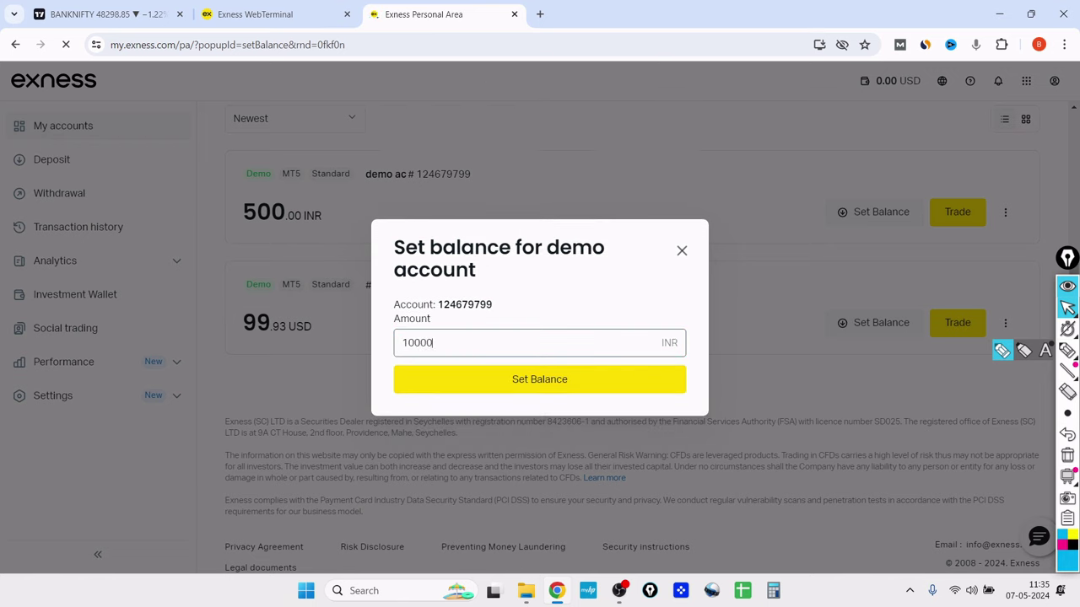
click(545, 390)
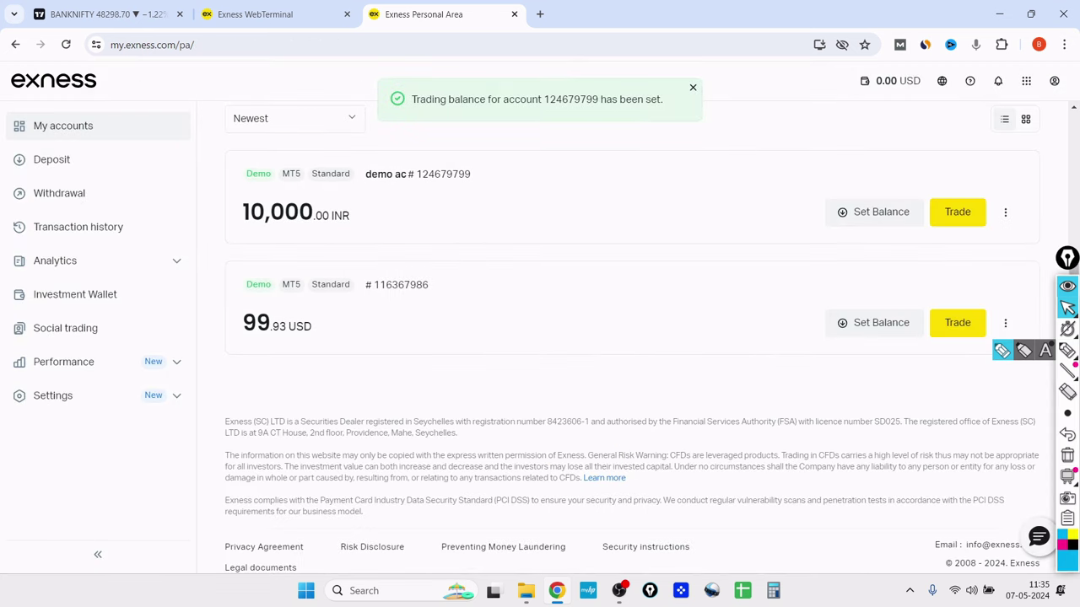
drag(242, 212, 495, 235)
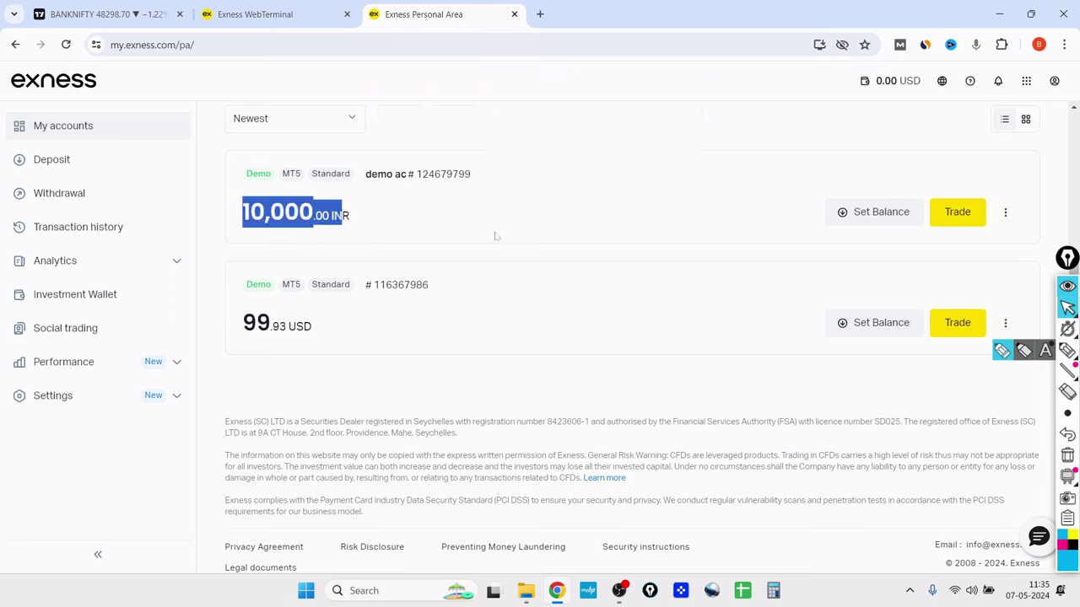
click(453, 259)
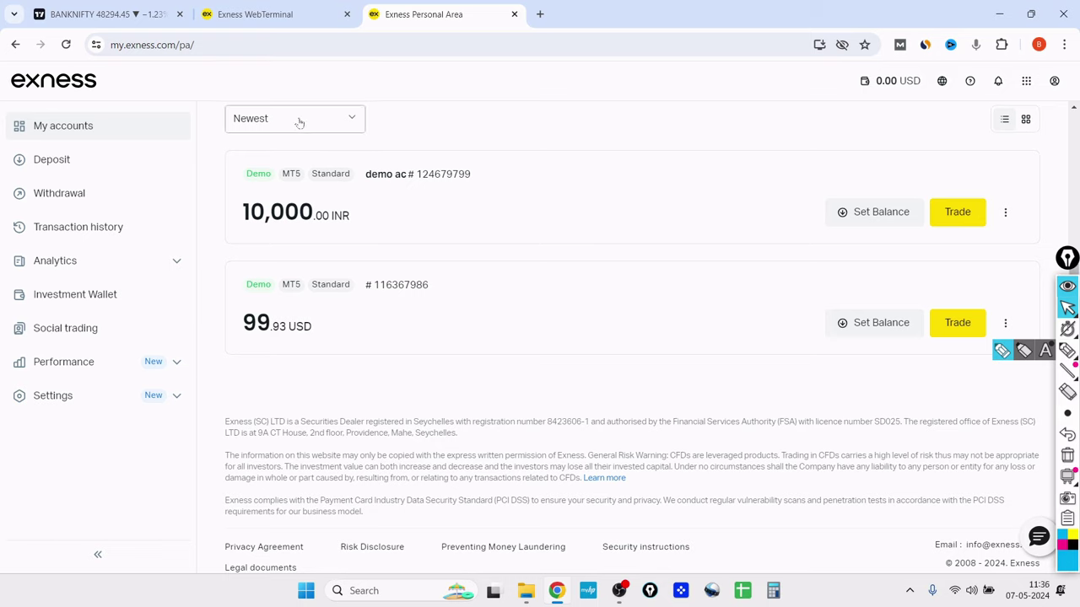
scroll(355, 284, up, 2)
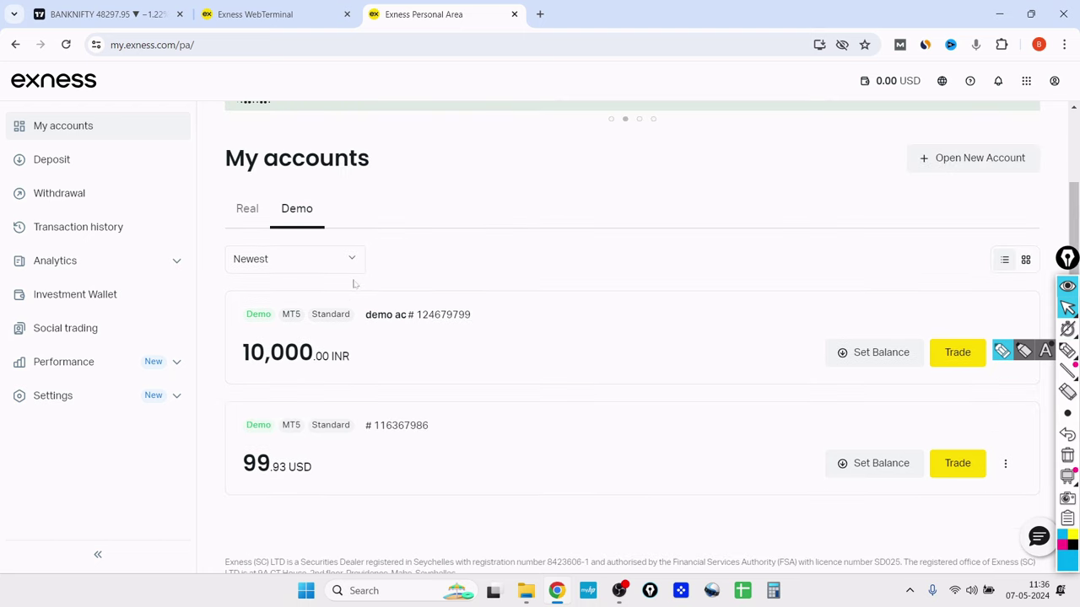
- Reload WebTerminal and switch it to the DEMO demo ac 10,000.00 INR account on EUR/USD
click(271, 14)
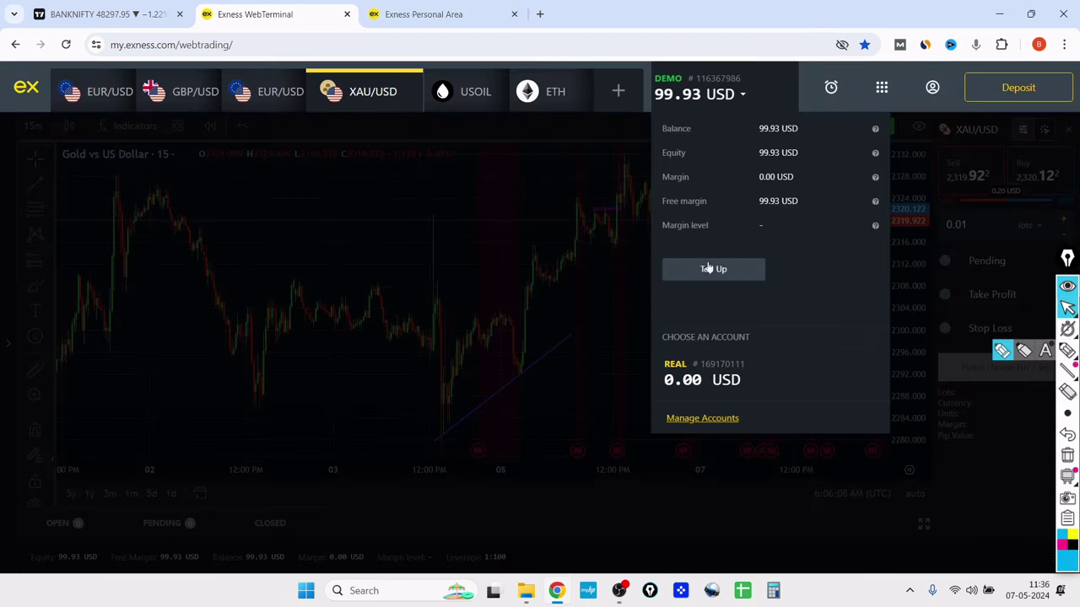
key(F5)
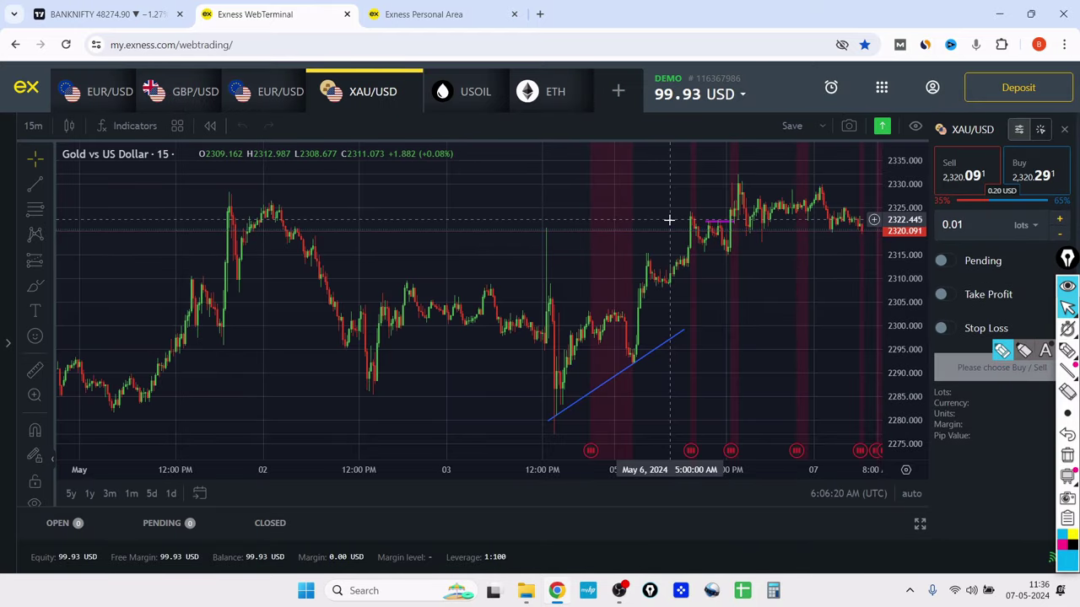
click(696, 95)
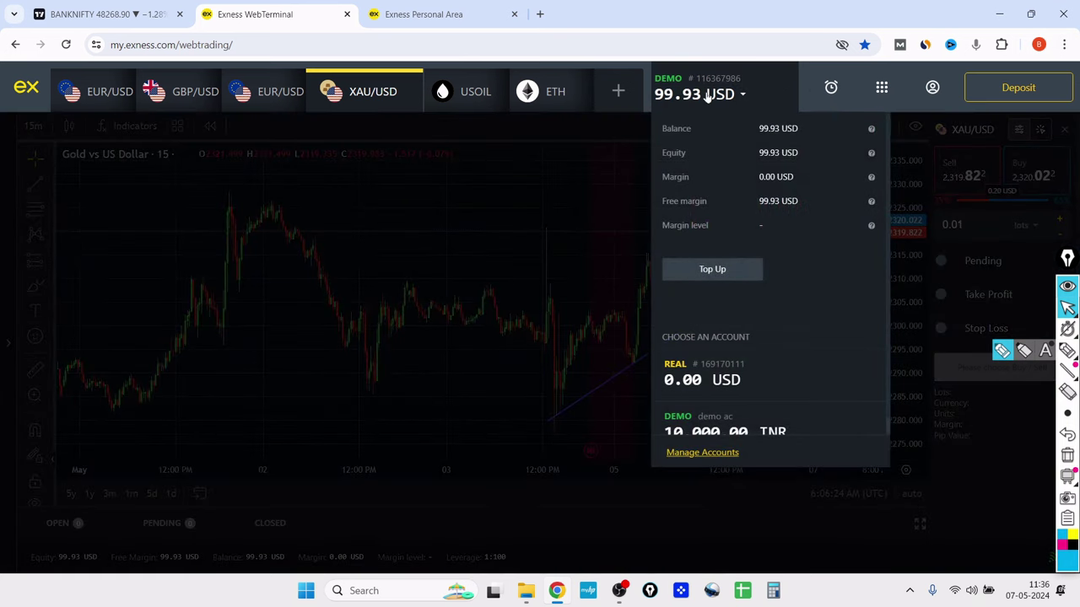
scroll(699, 374, down, 1)
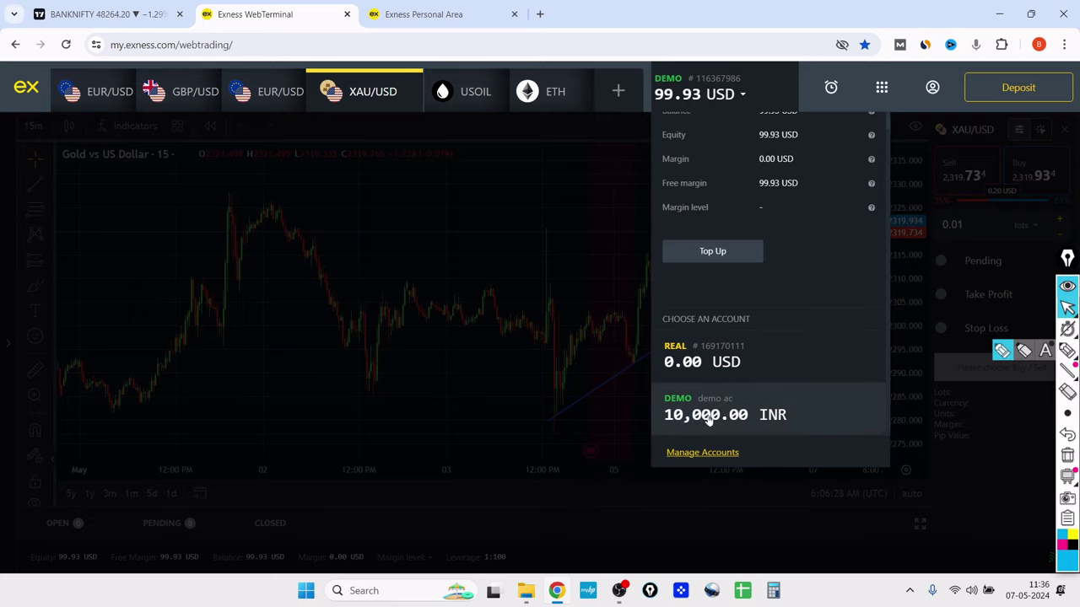
click(709, 419)
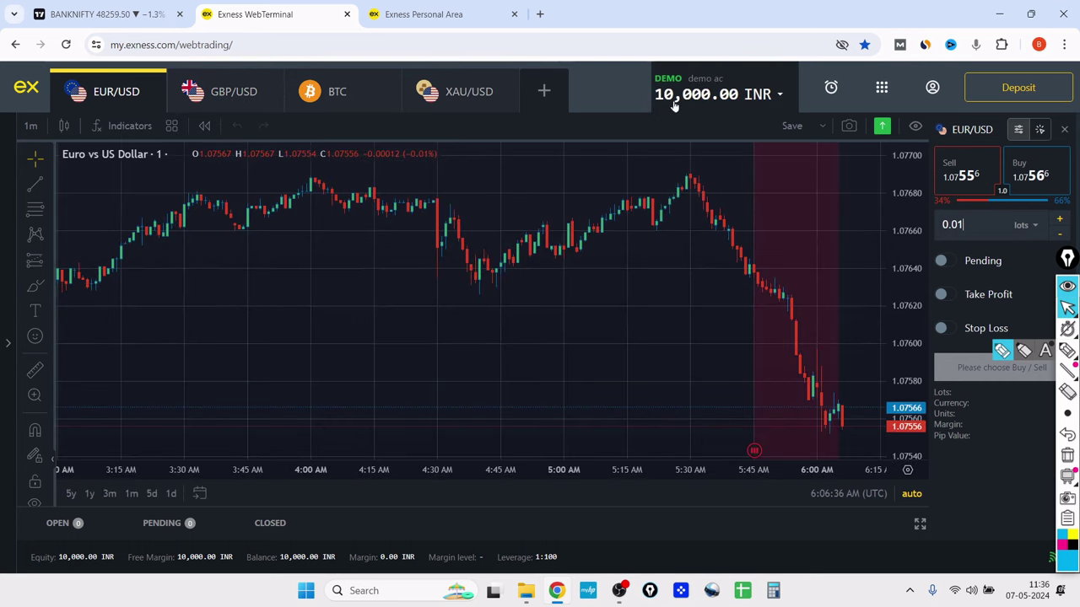
scroll(622, 326, down, 2)
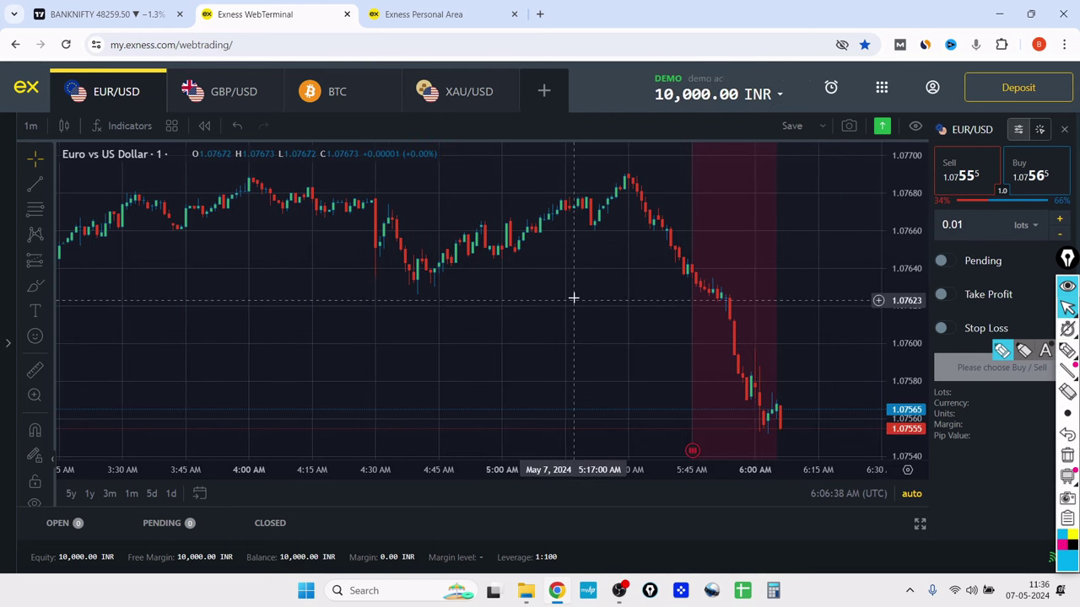
drag(607, 329, 419, 337)
drag(722, 355, 731, 306)
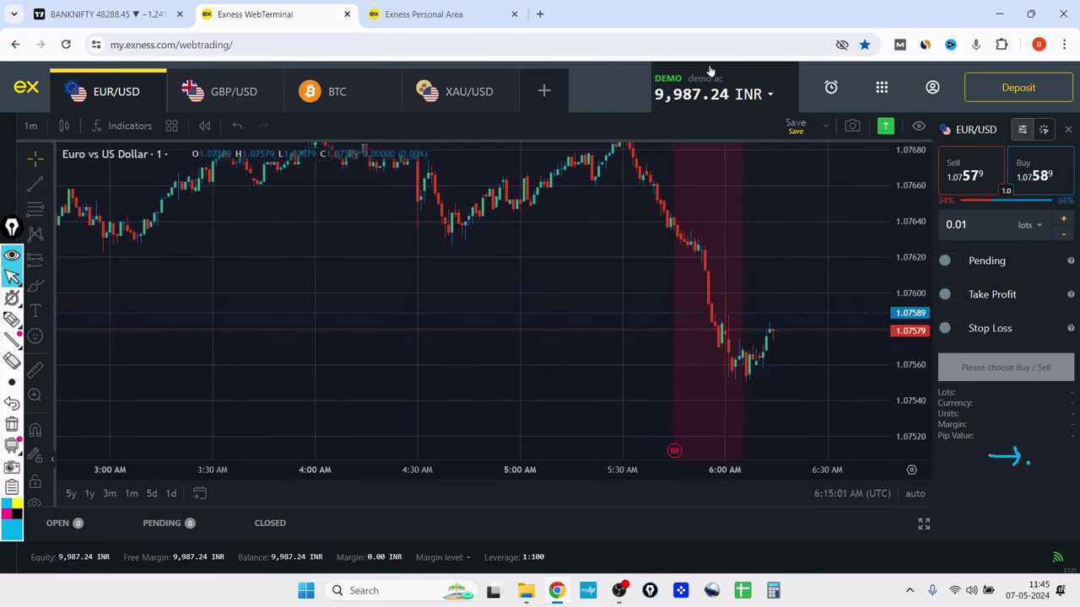
click(742, 99)
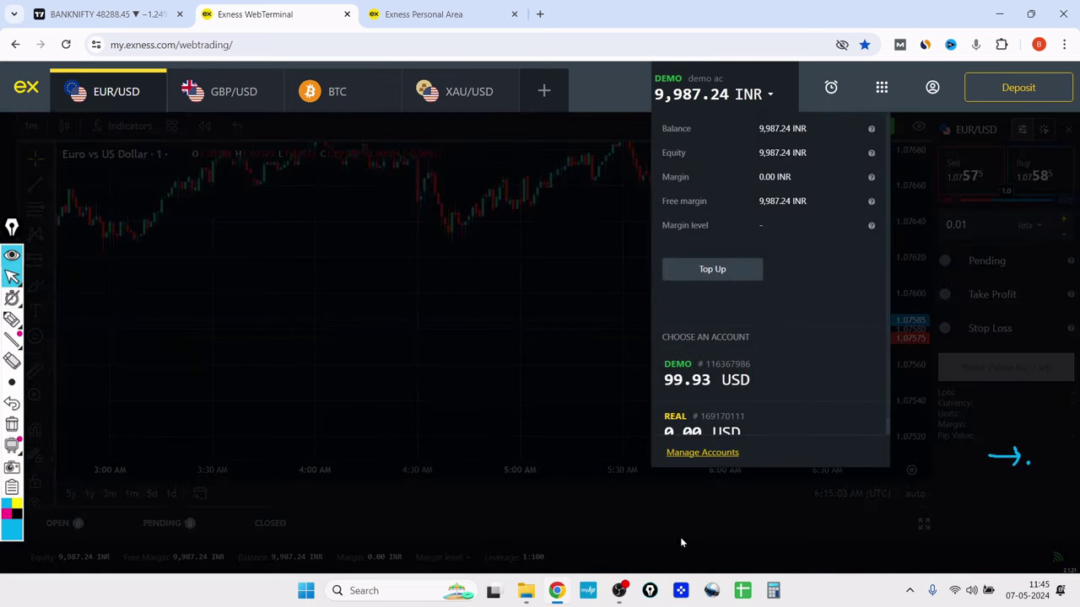
click(699, 384)
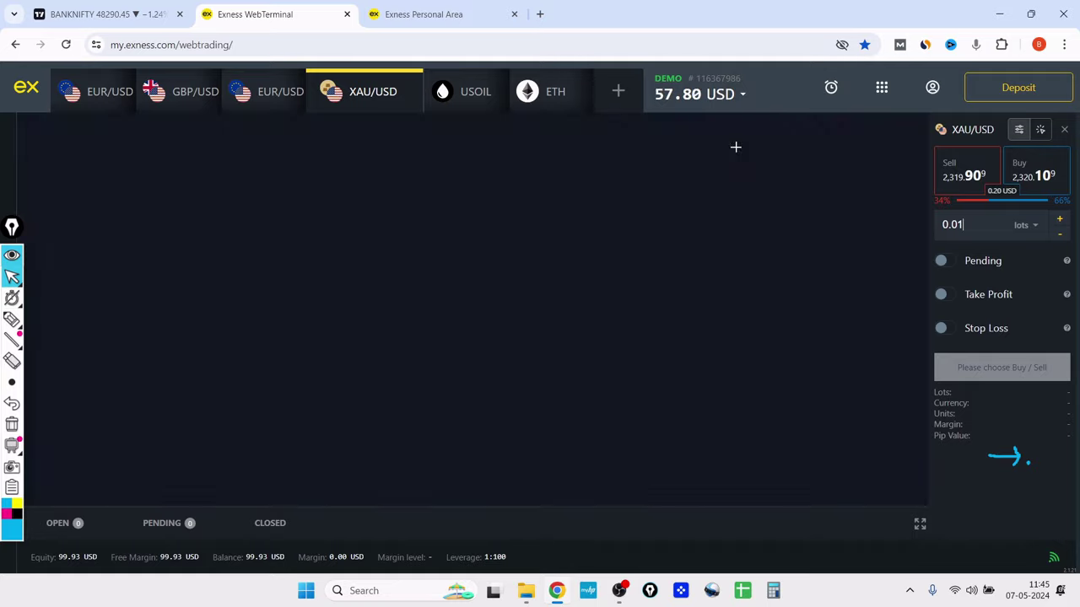
click(670, 101)
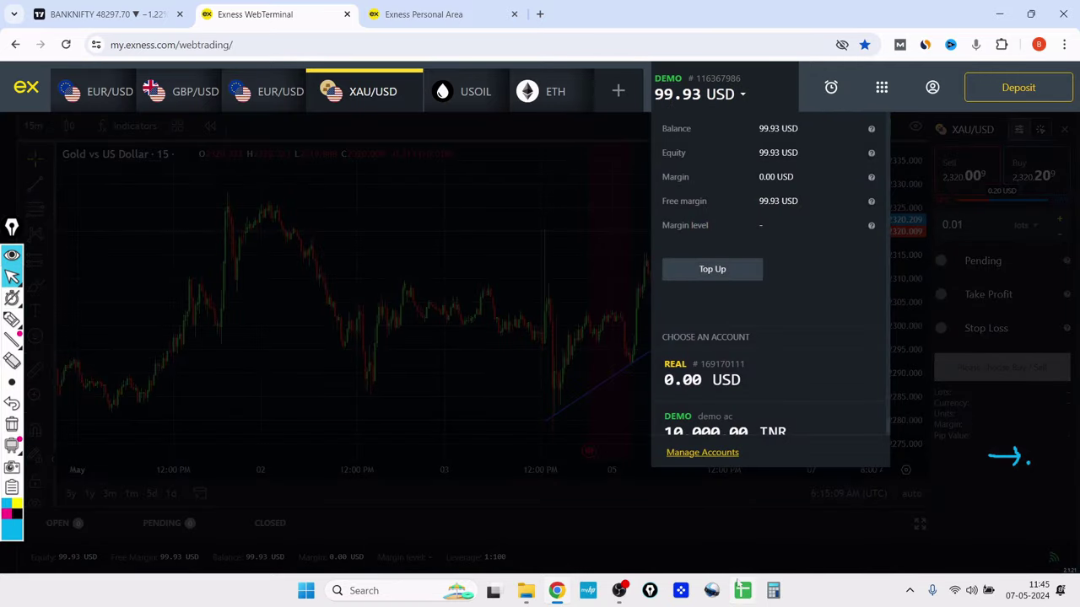
scroll(725, 404, down, 1)
click(727, 407)
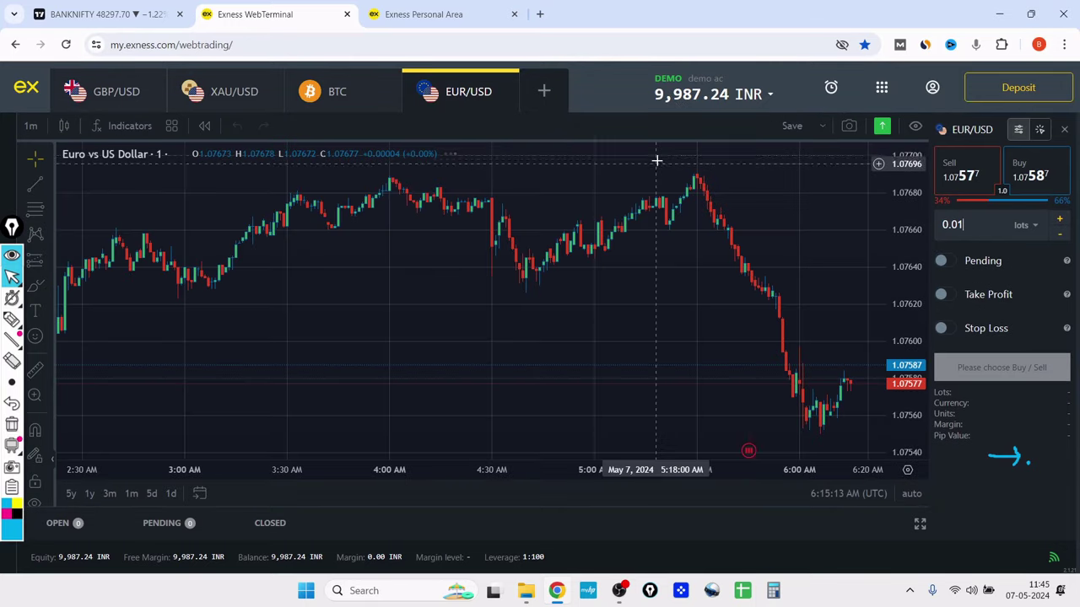
drag(619, 371, 610, 326)
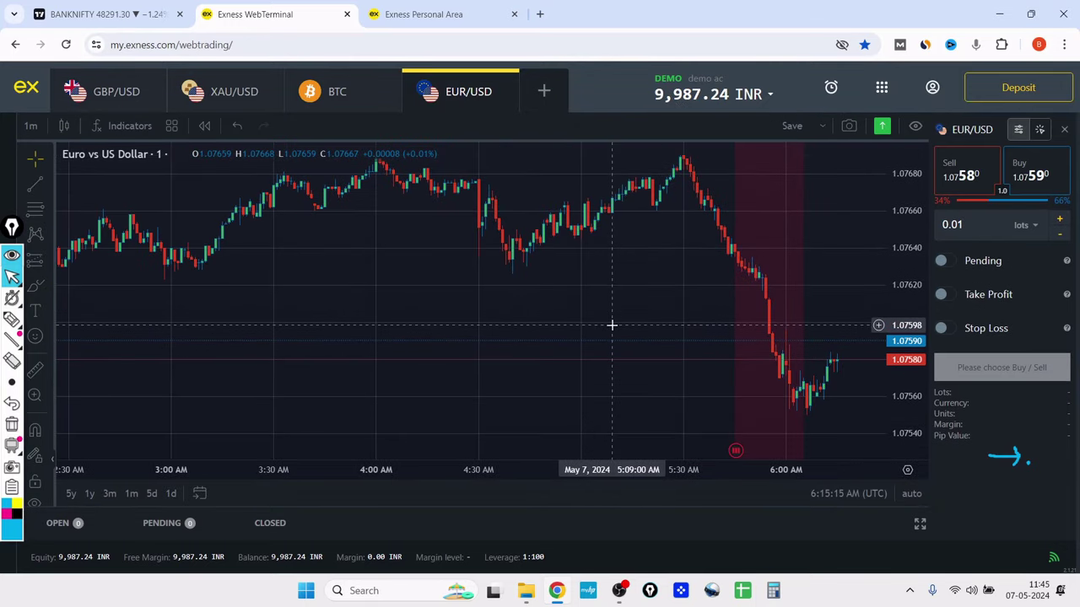